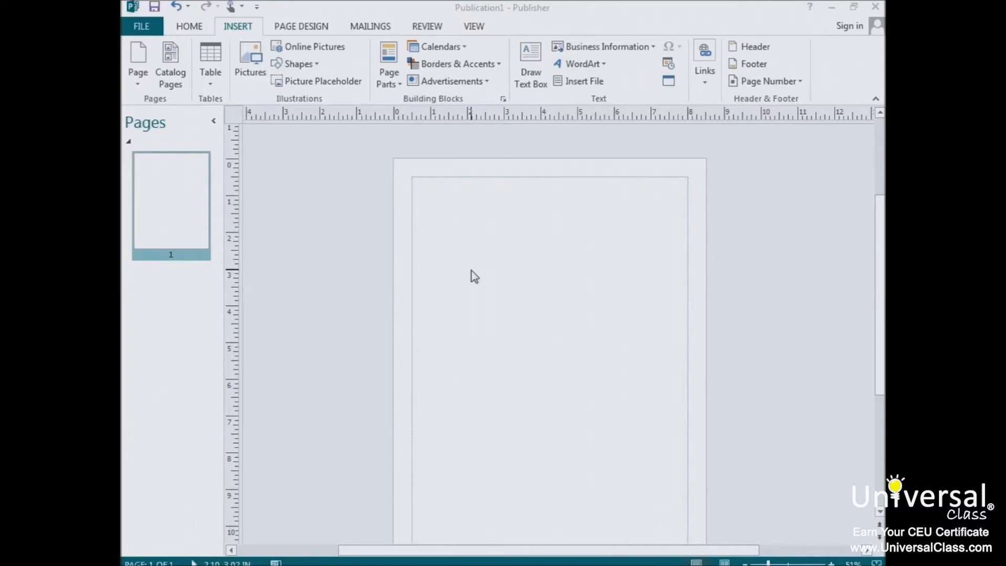
left_click(818, 250)
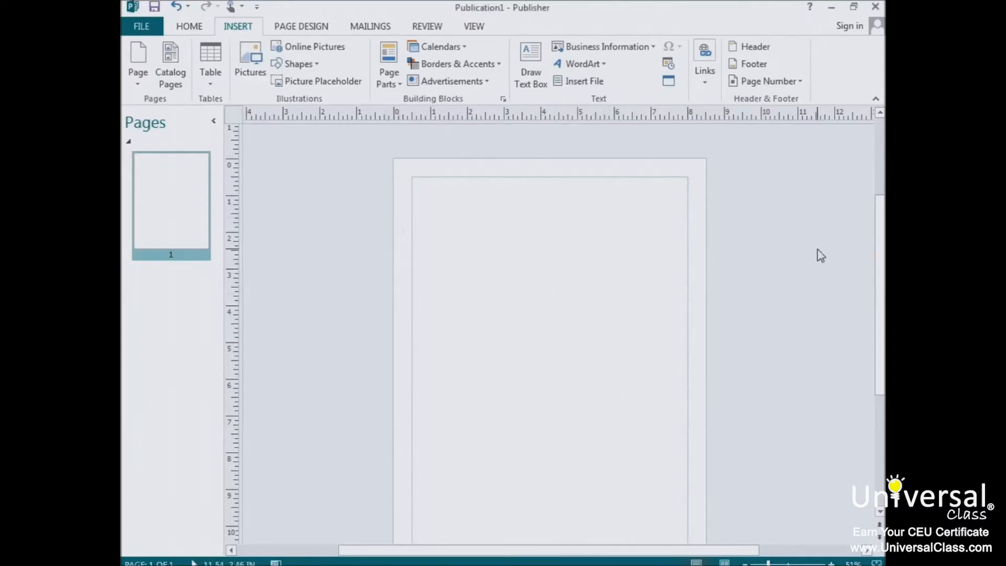
mouse_move(880, 295)
left_mouse_down()
mouse_move(881, 316)
mouse_move(880, 307)
left_mouse_up()
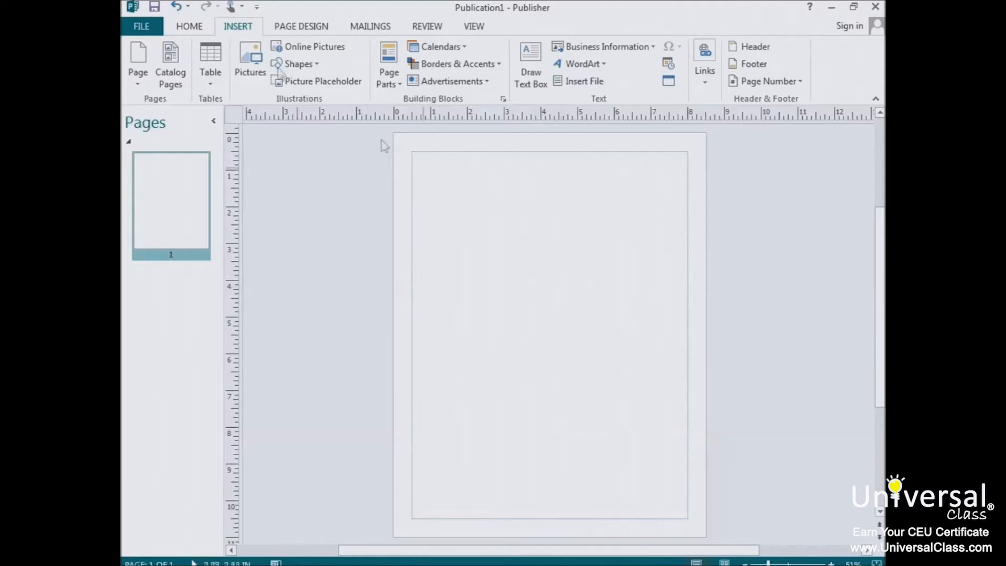
left_click(300, 29)
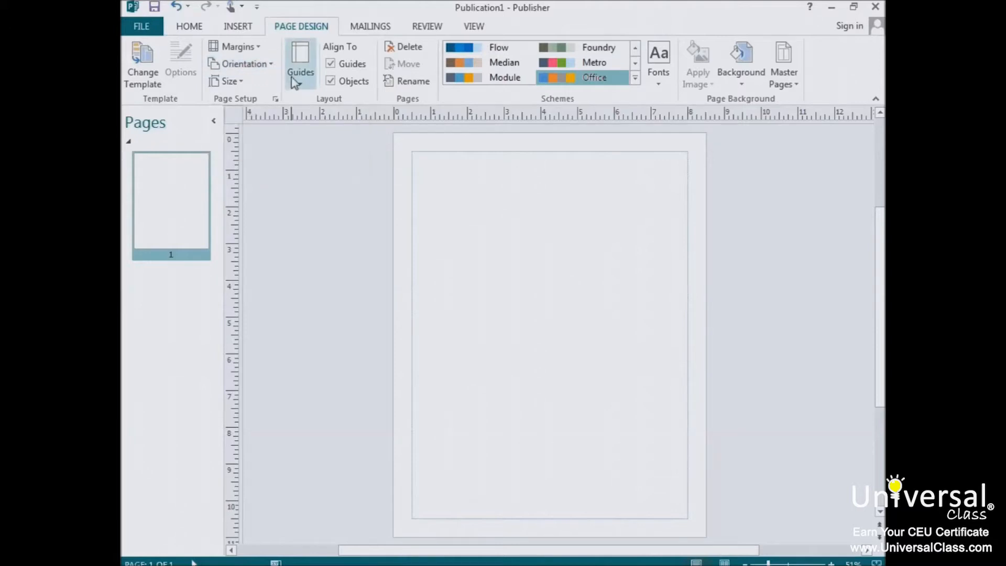
left_click(273, 65)
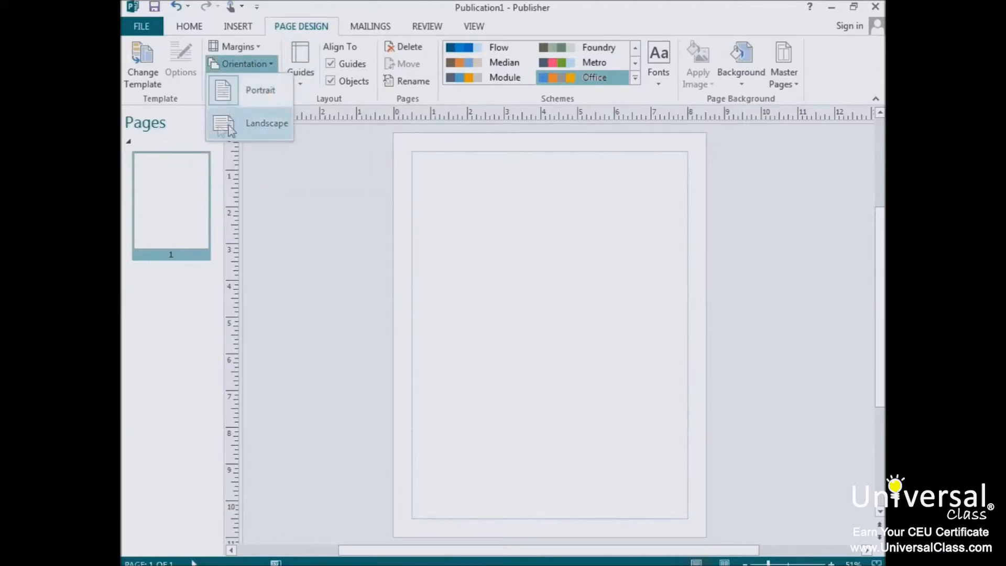
left_click(336, 155)
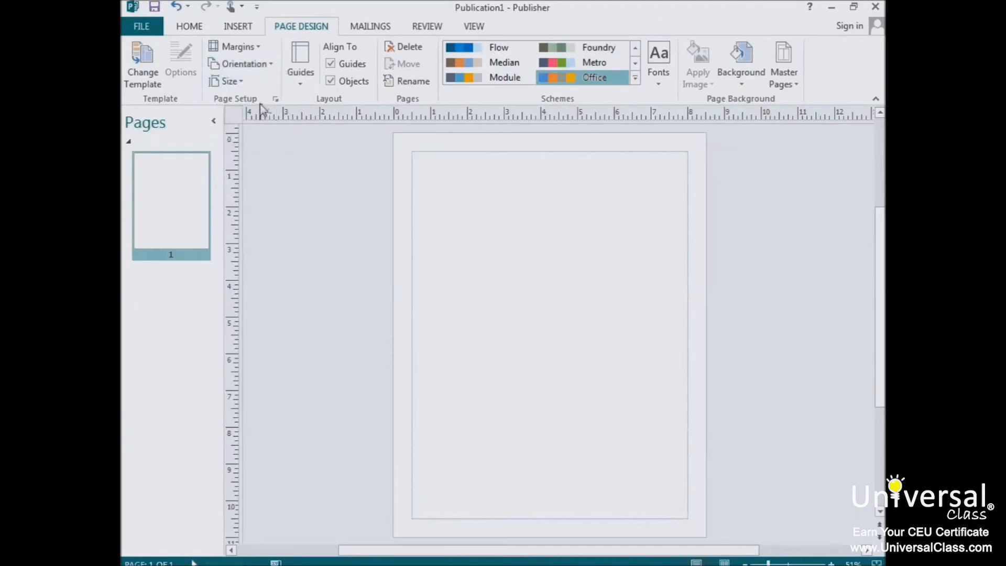
Step: Preview the Booklet, Email and Folded card layout types in the page setup
left_click(275, 99)
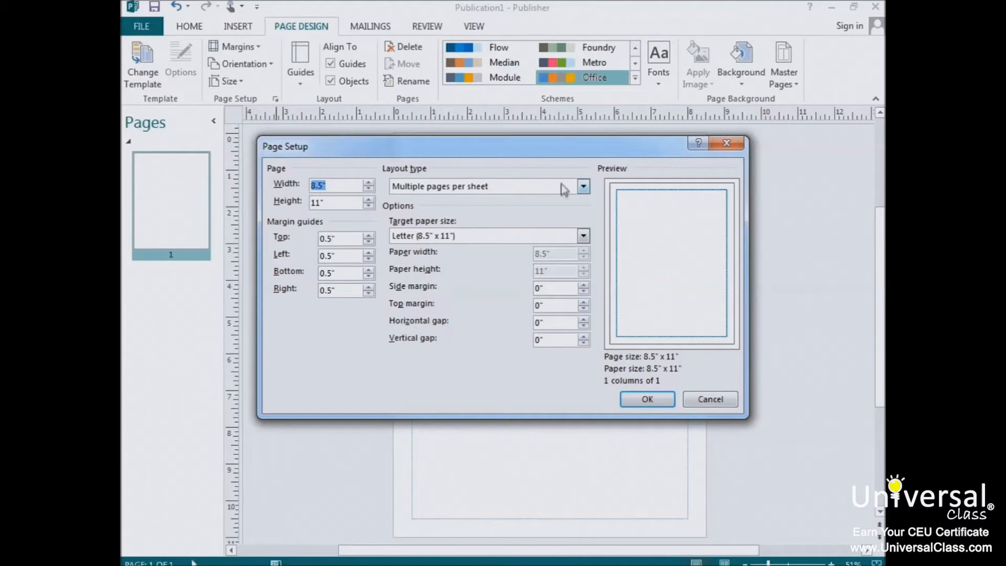
left_click(475, 187)
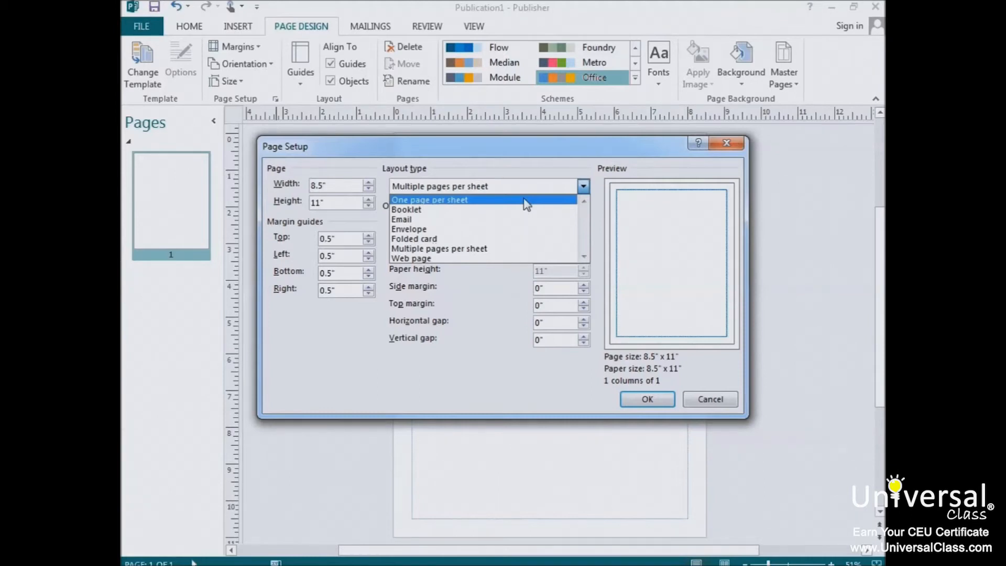
left_click(525, 209)
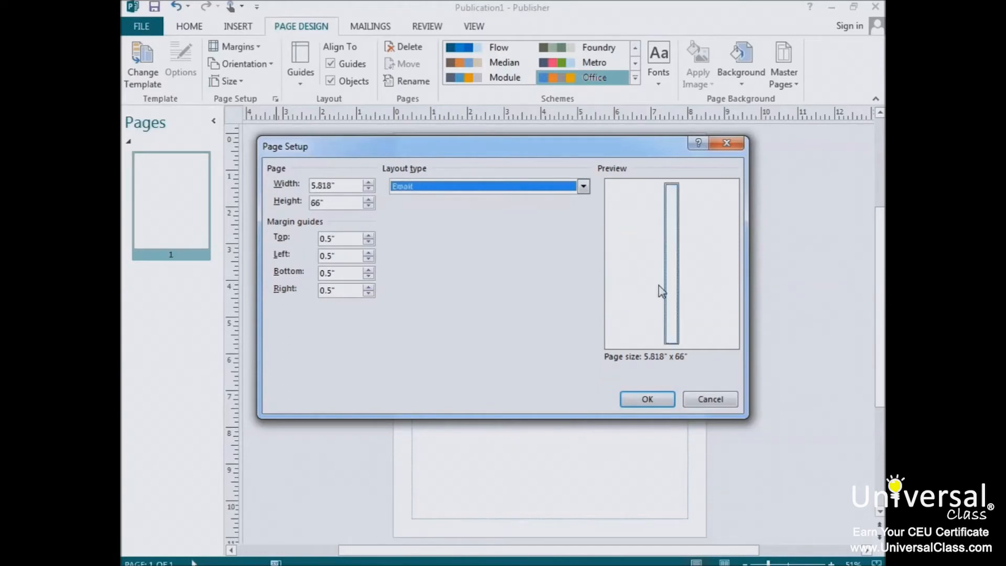
key("Down")
key("Down")
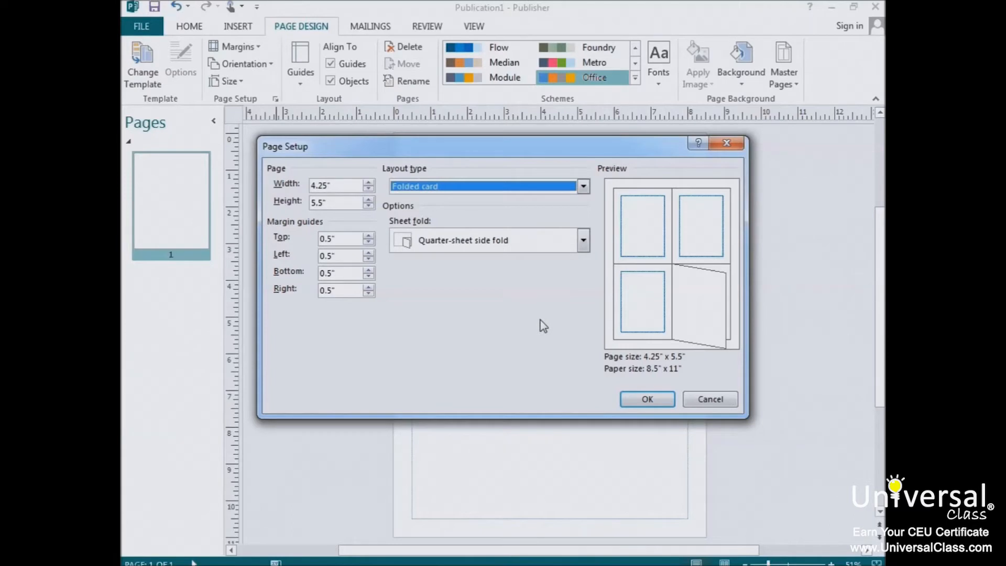
left_click(419, 242)
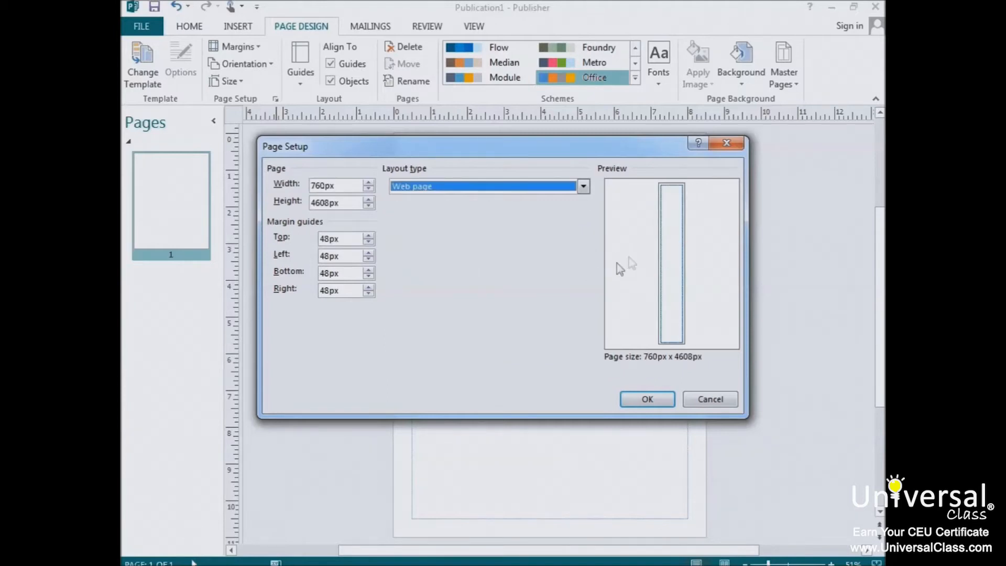
Step: Look at the Multiple pages per sheet layout and its target paper sizes, and apply the One page per sheet layout type
key("alt+Down")
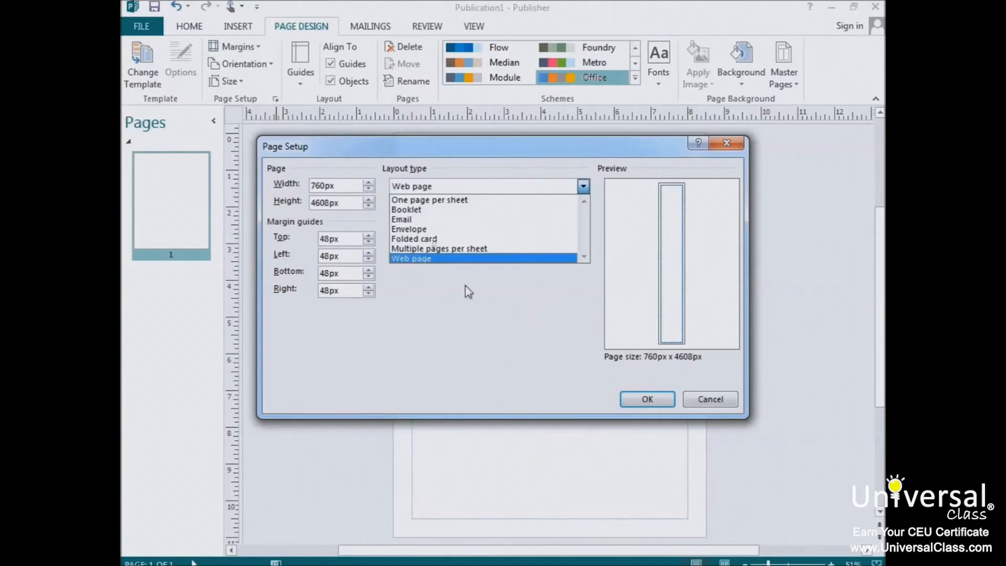
left_click(451, 249)
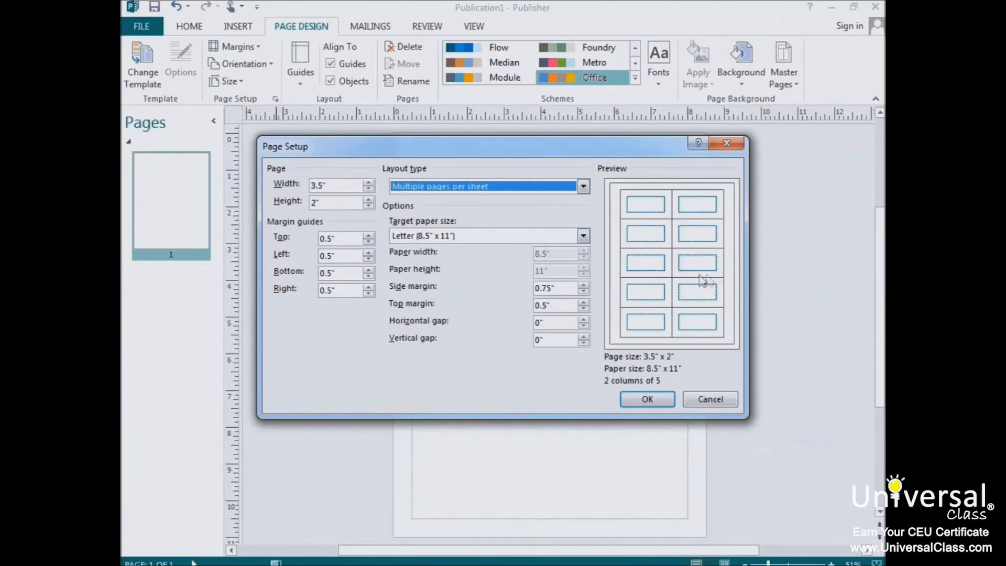
key("Tab")
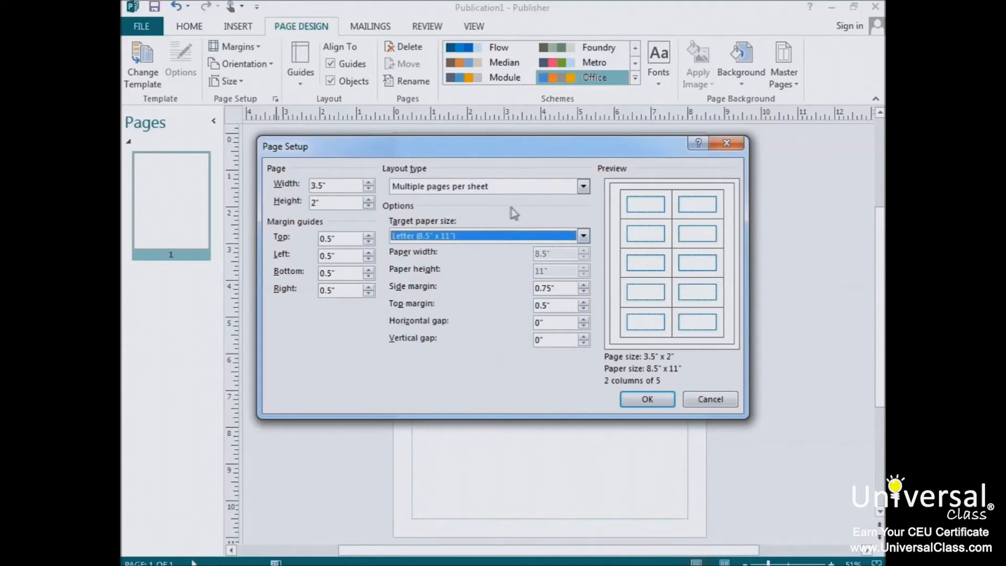
left_click(584, 236)
left_click(471, 329)
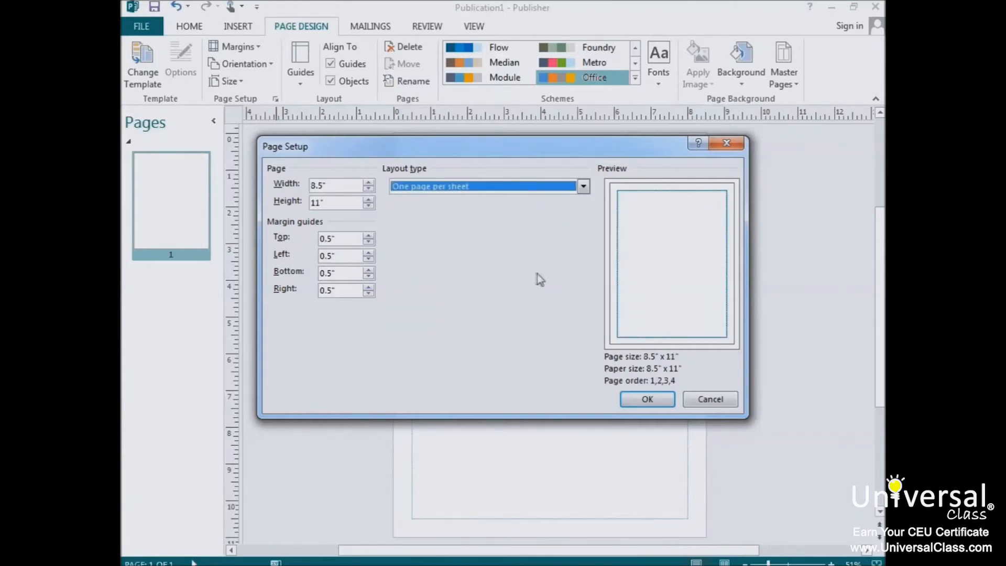
left_click(648, 401)
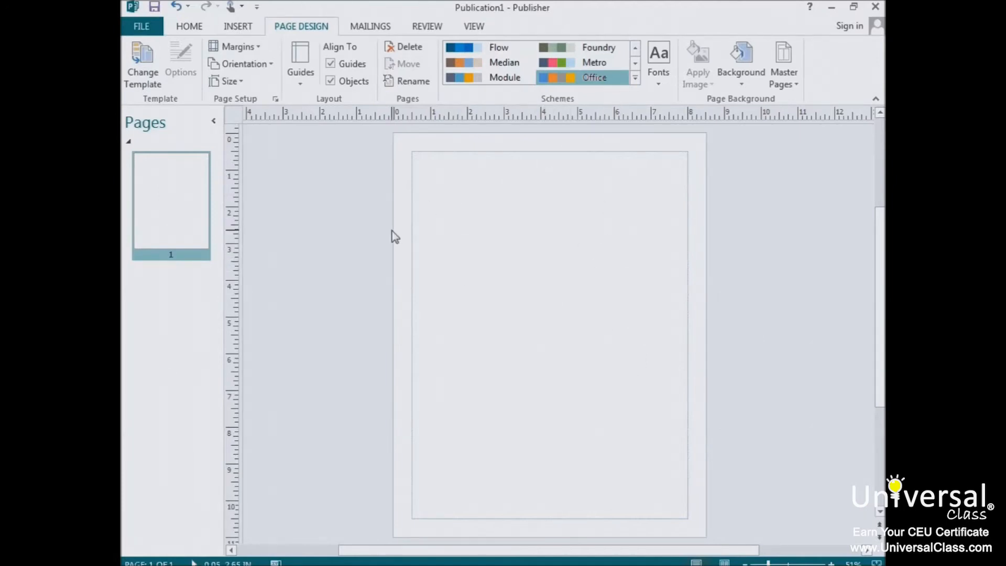
Step: Turn on the two-page master in the custom margin settings
left_click(261, 49)
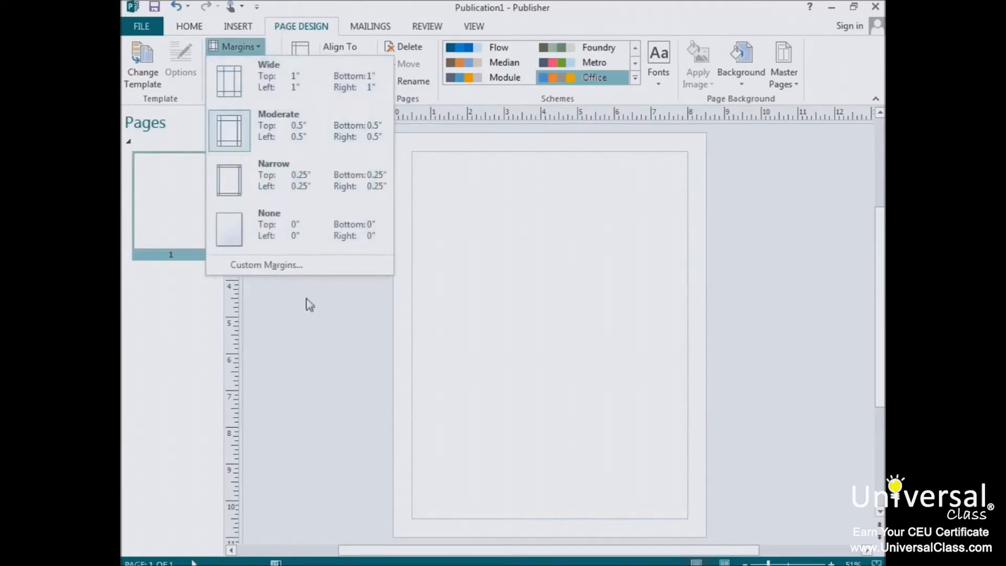
left_click(284, 267)
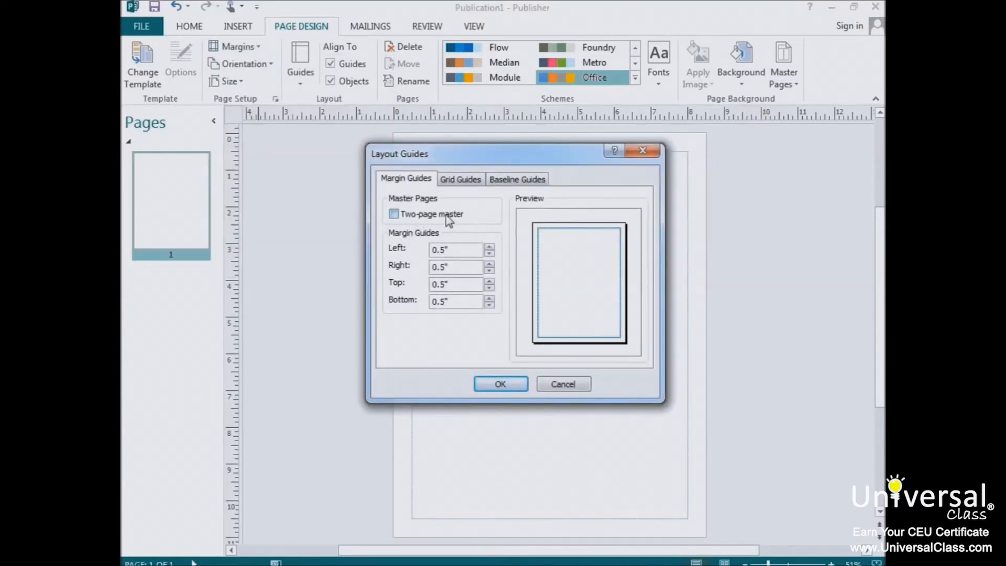
left_click(394, 215)
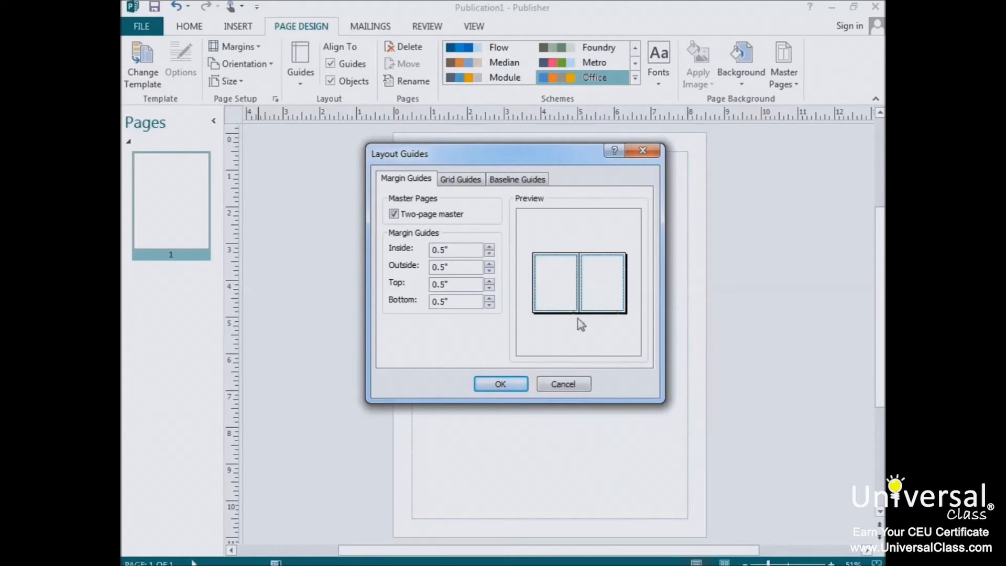
Step: Set the grid guides to 2 columns with a center guide between them, view the baseline guide settings, and apply the layout guides
left_click(453, 181)
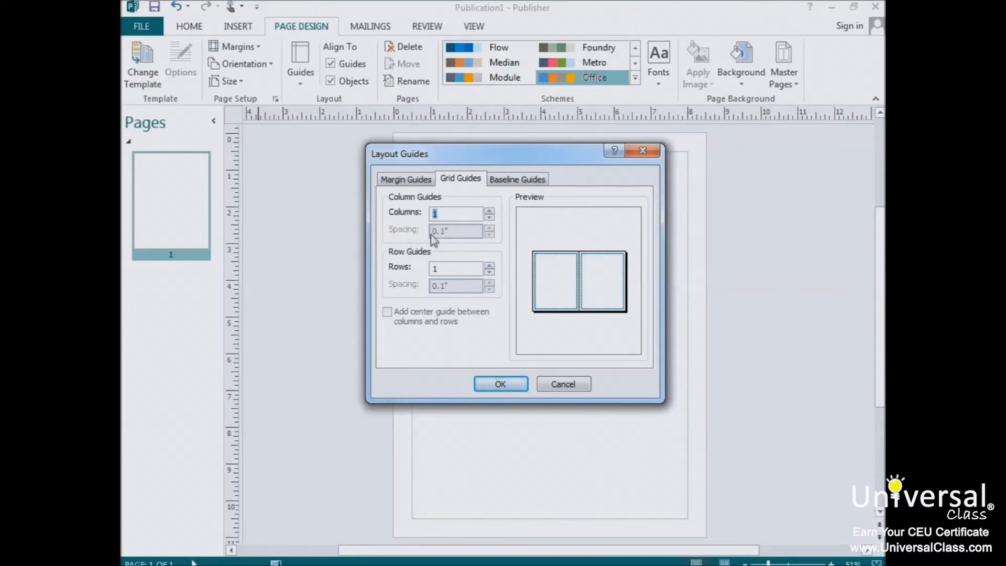
left_click(489, 210)
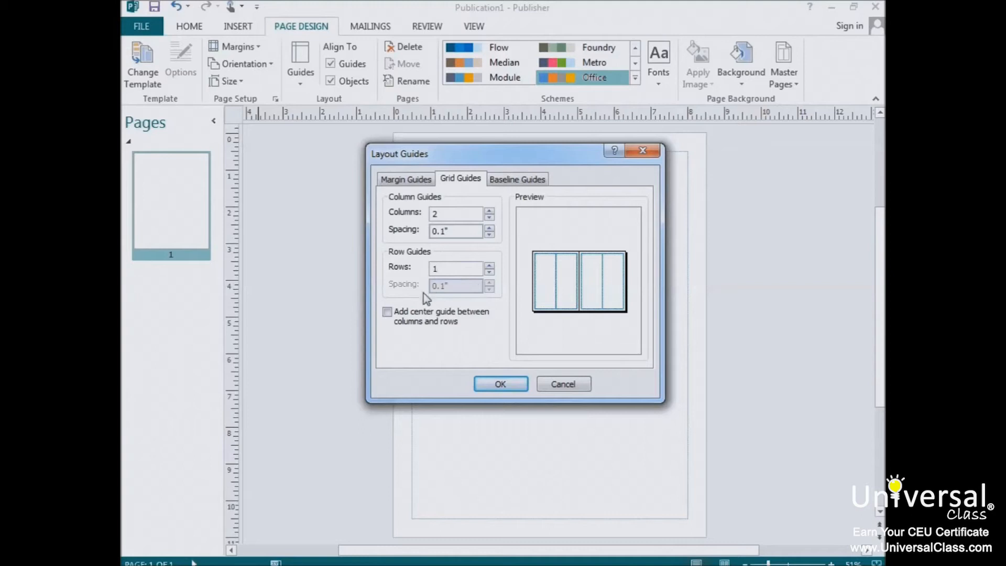
left_click(391, 315)
left_click(504, 181)
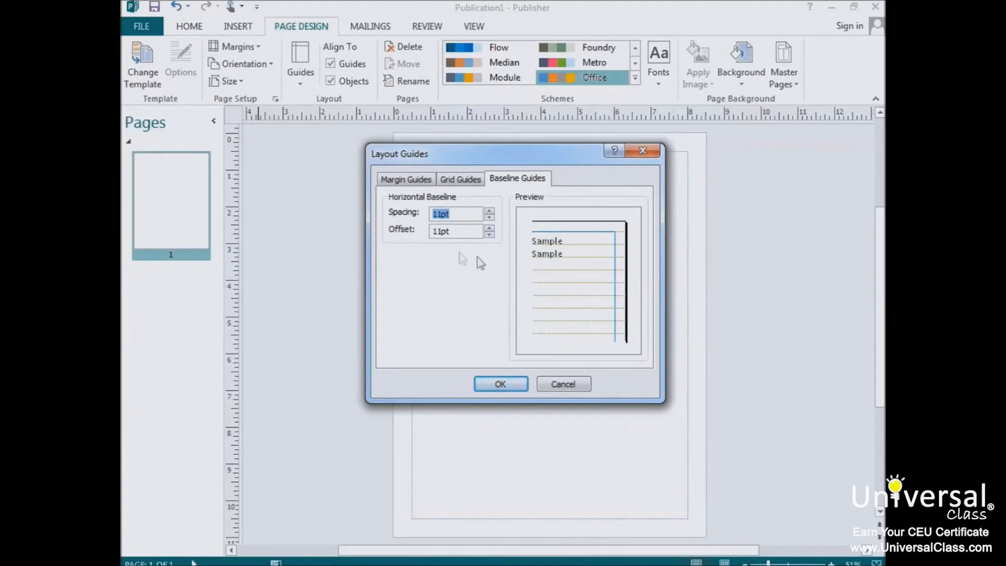
left_click(511, 389)
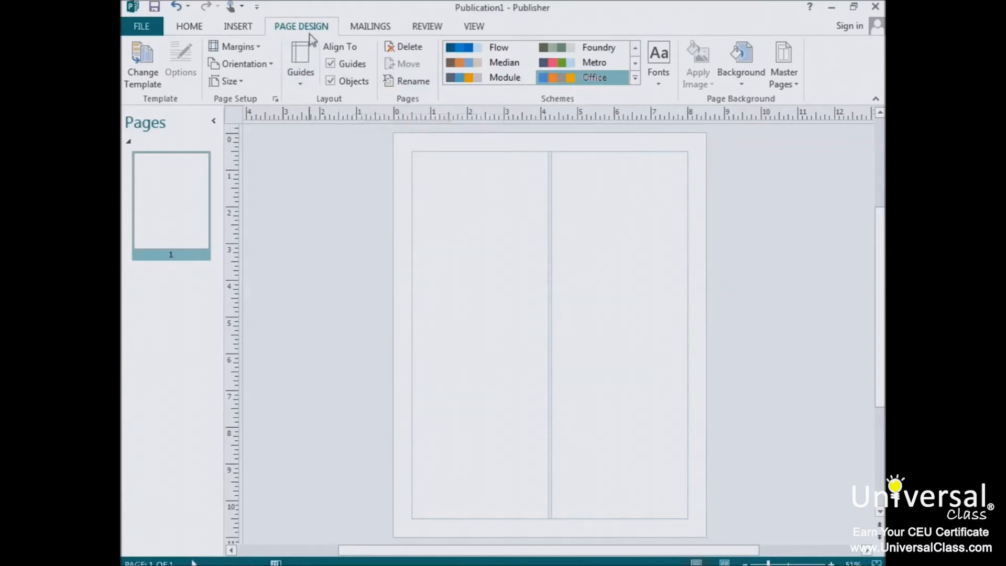
Step: Apply the first built-in ruler guide layout to the page
left_click(309, 78)
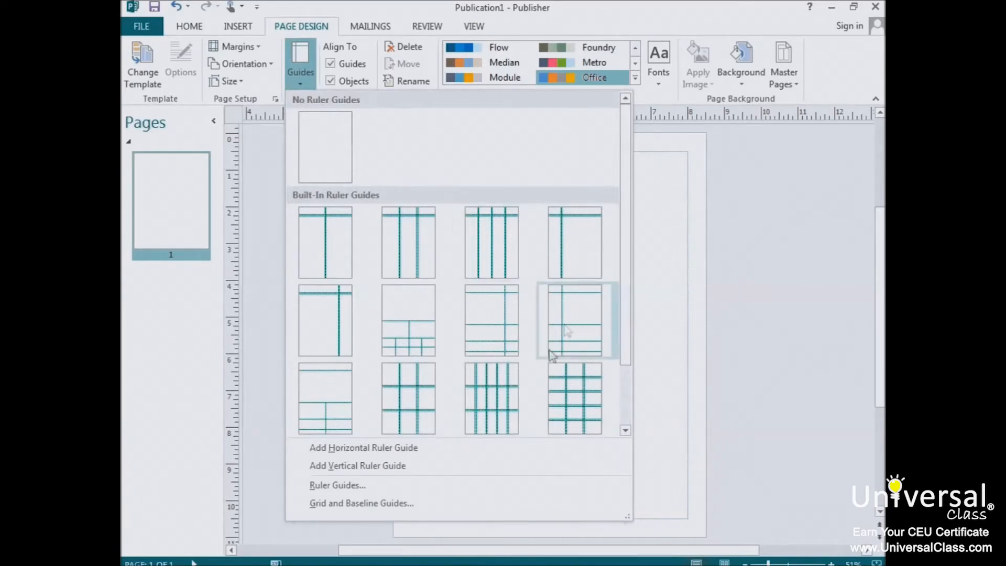
left_click(325, 242)
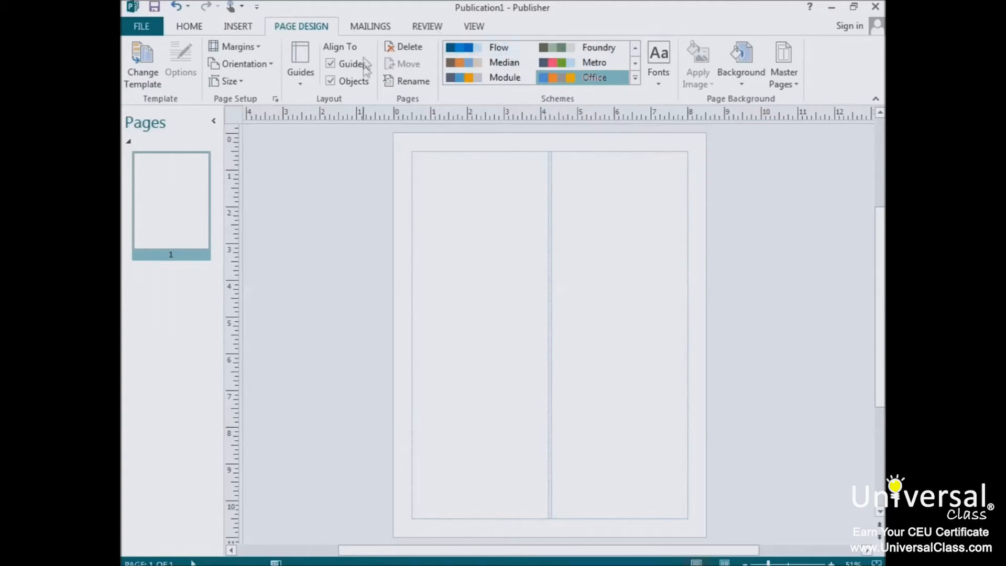
Step: Add a vertical ruler guide and place it at about 4.5 inches, just right of the column guides
left_click(301, 83)
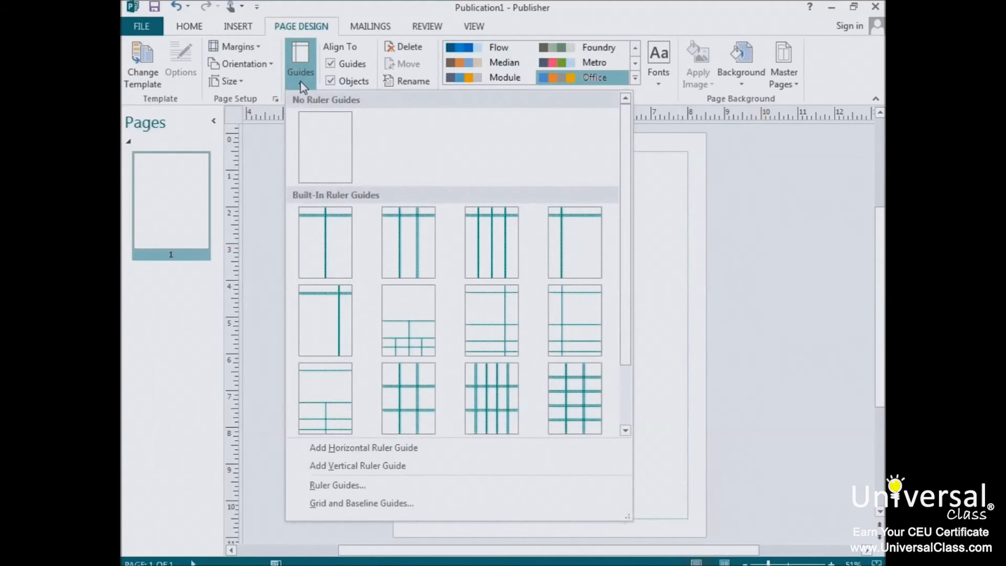
left_click(393, 465)
left_click_drag(550, 287, 558, 287)
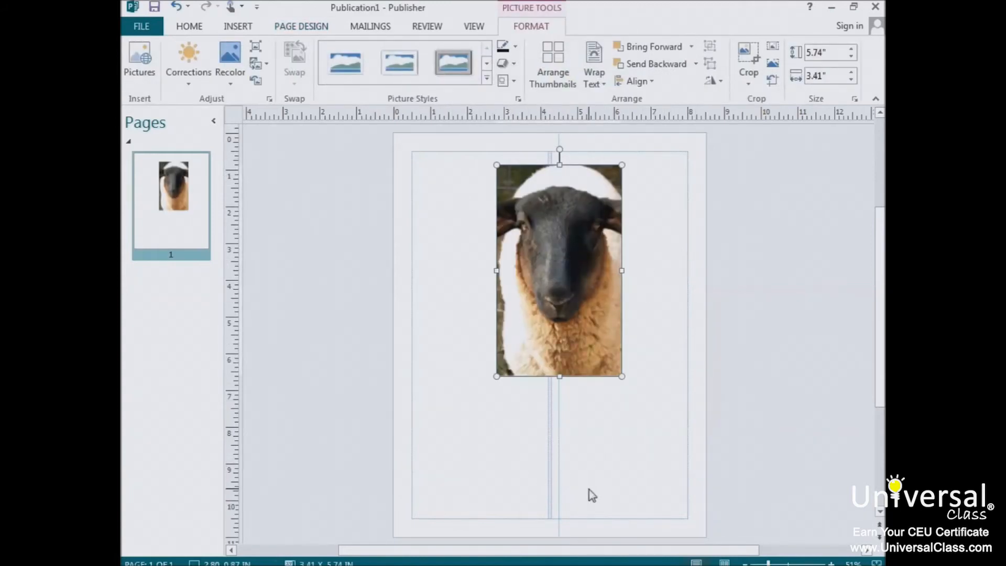
Step: Move the picture of the front-facing sheep so it aligns with the upper and left margin guides
left_click_drag(563, 243, 496, 197)
left_click(611, 349)
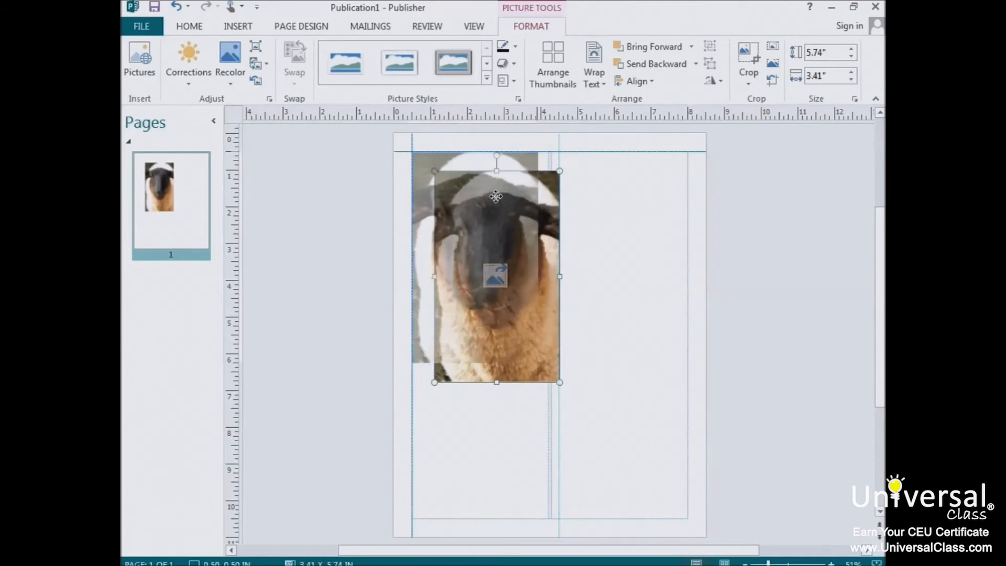
left_click_drag(496, 197, 496, 193)
left_click_drag(496, 193, 496, 193)
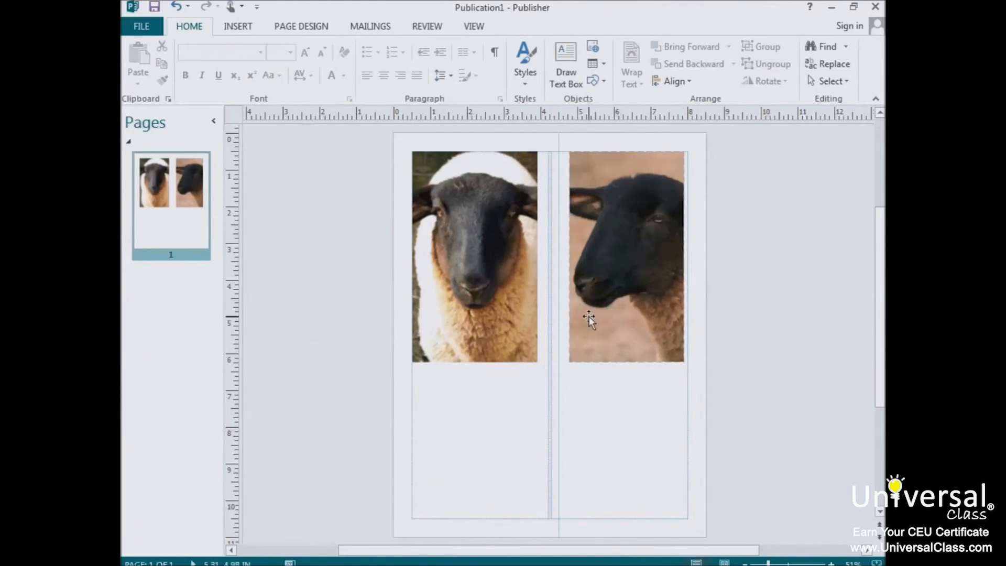
Step: Move the second sheep picture directly against the right edge of the first one, with their upper and lower edges aligned, and deselect it
left_click_drag(640, 285, 612, 286)
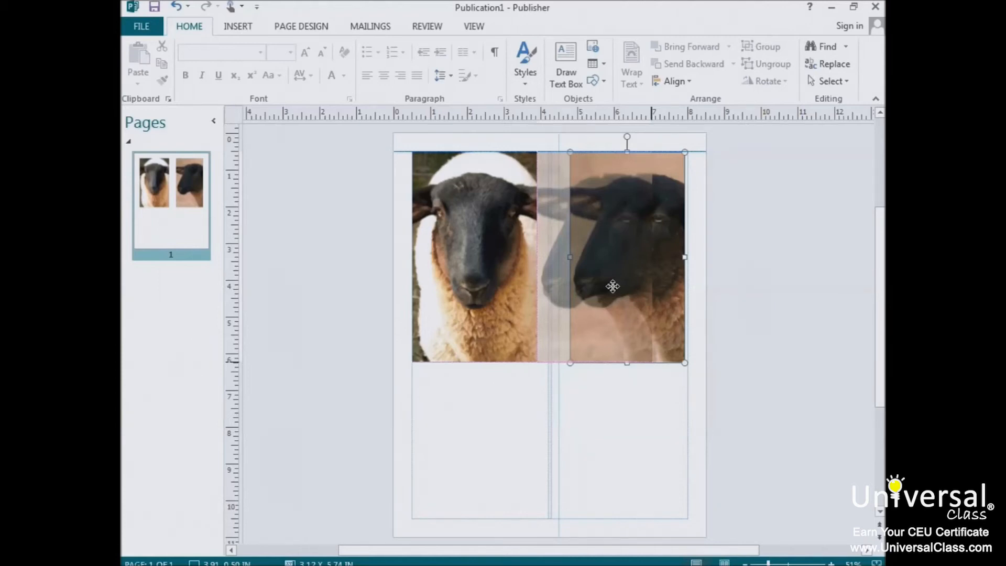
left_click_drag(613, 286, 611, 283)
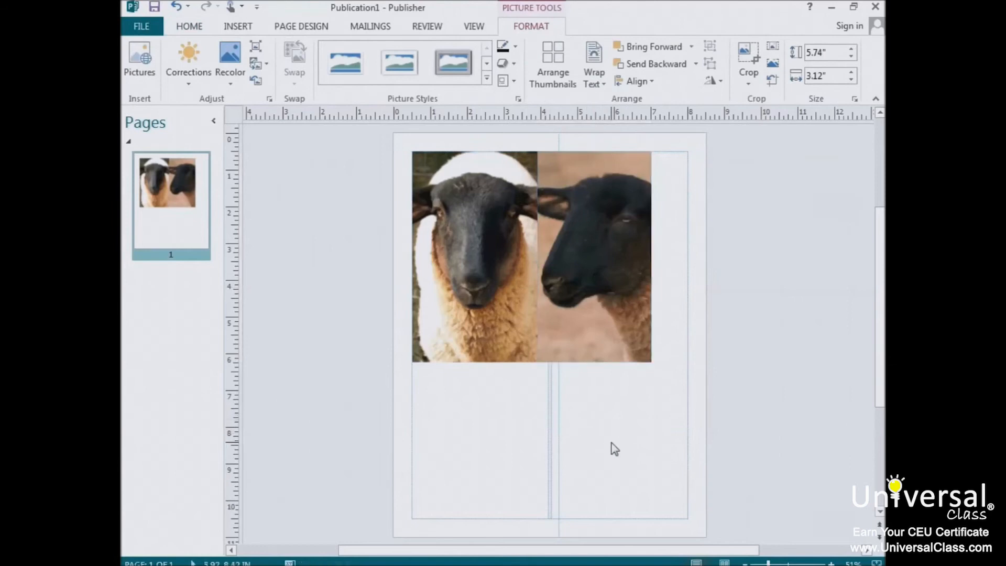
left_click(627, 456)
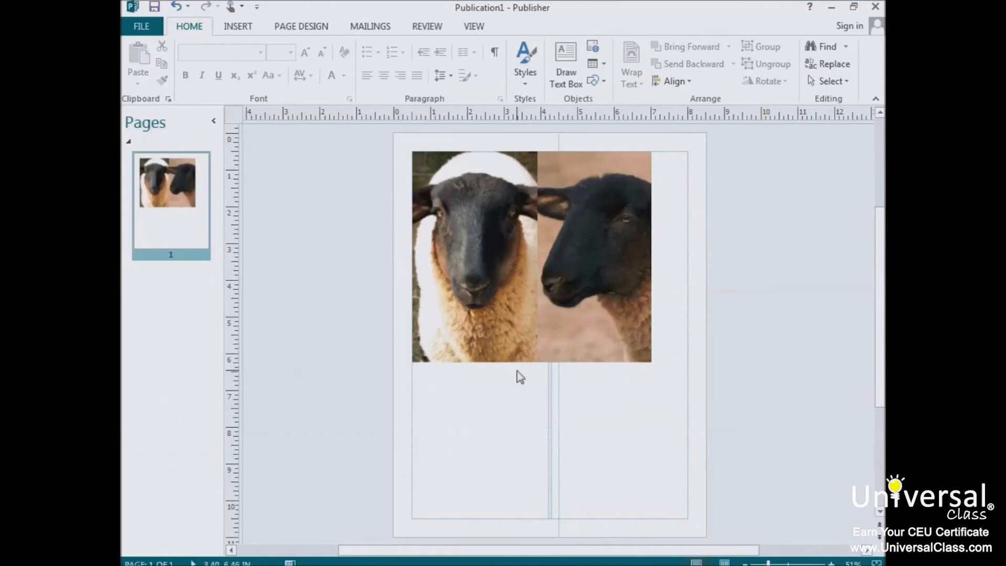
Step: Open the Format Background settings for the page and try a gradient fill
left_click(315, 28)
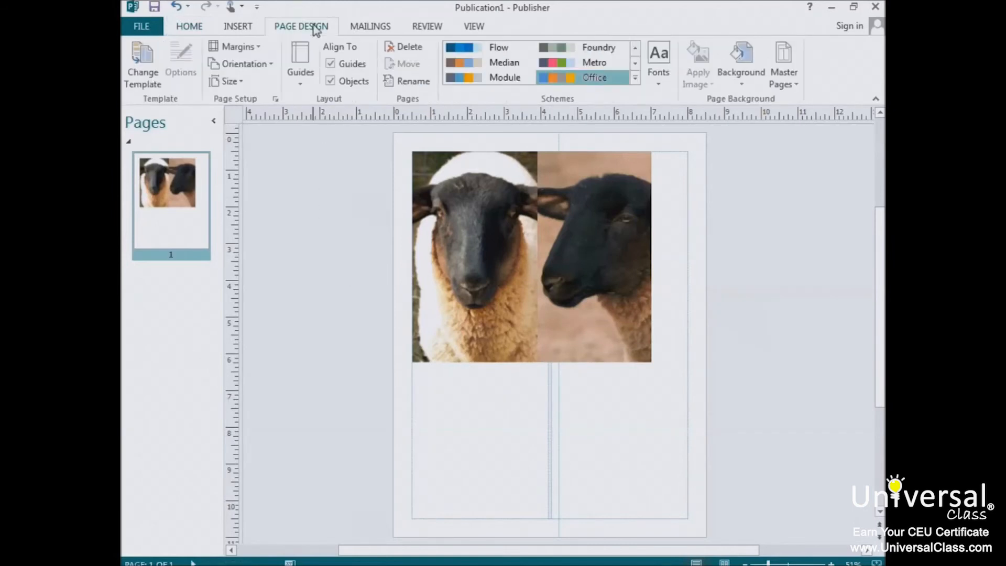
left_click(746, 78)
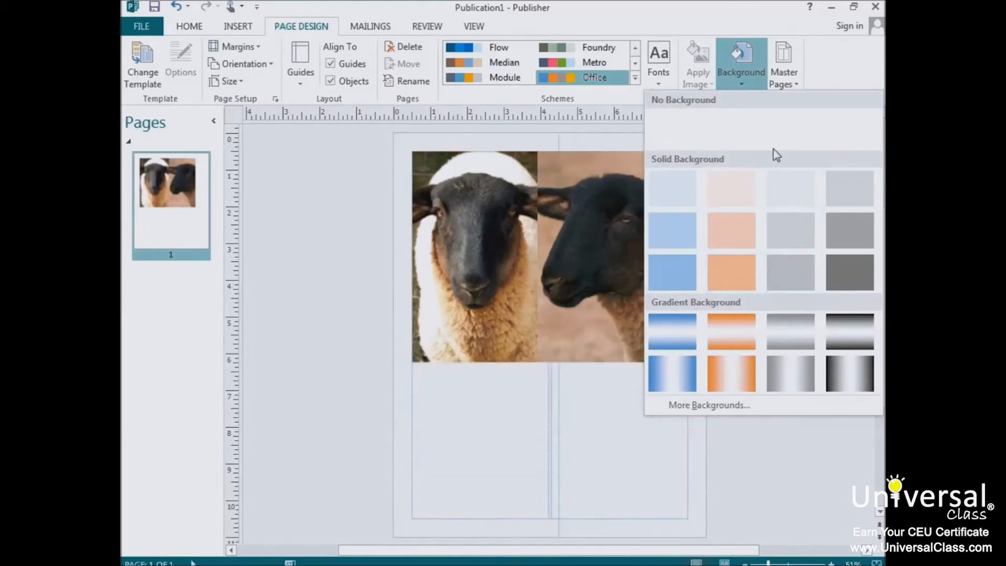
left_click(732, 409)
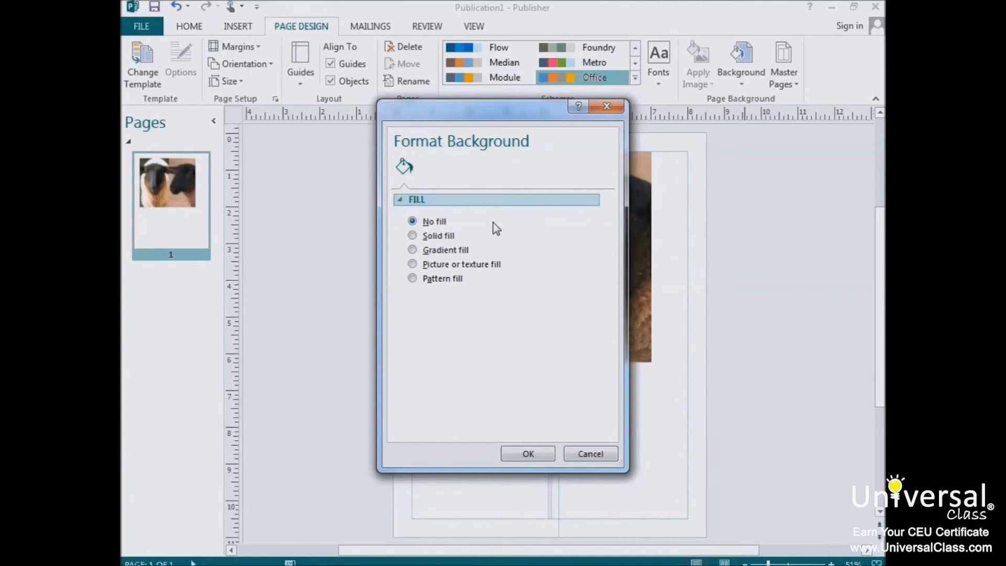
left_click(455, 250)
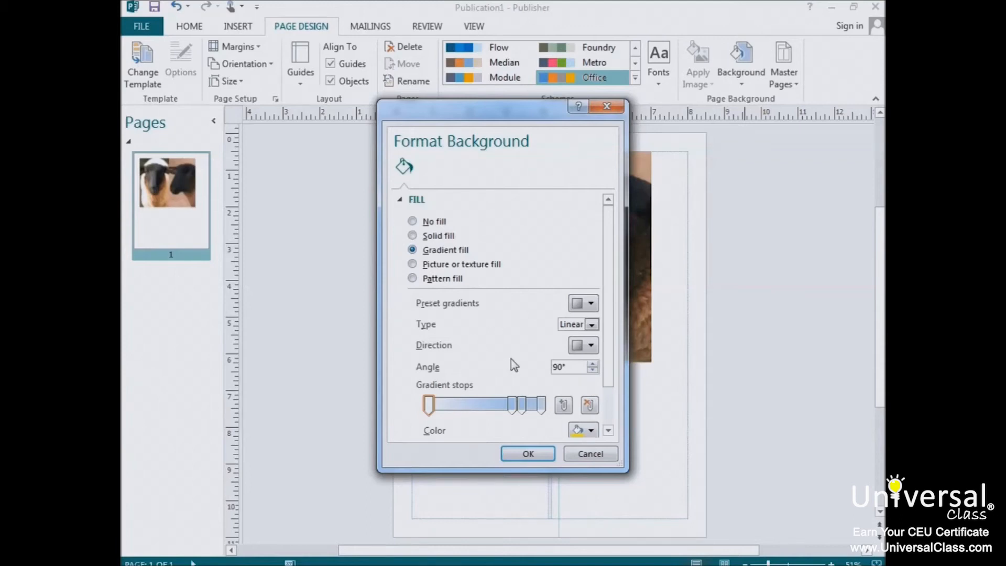
key("Return")
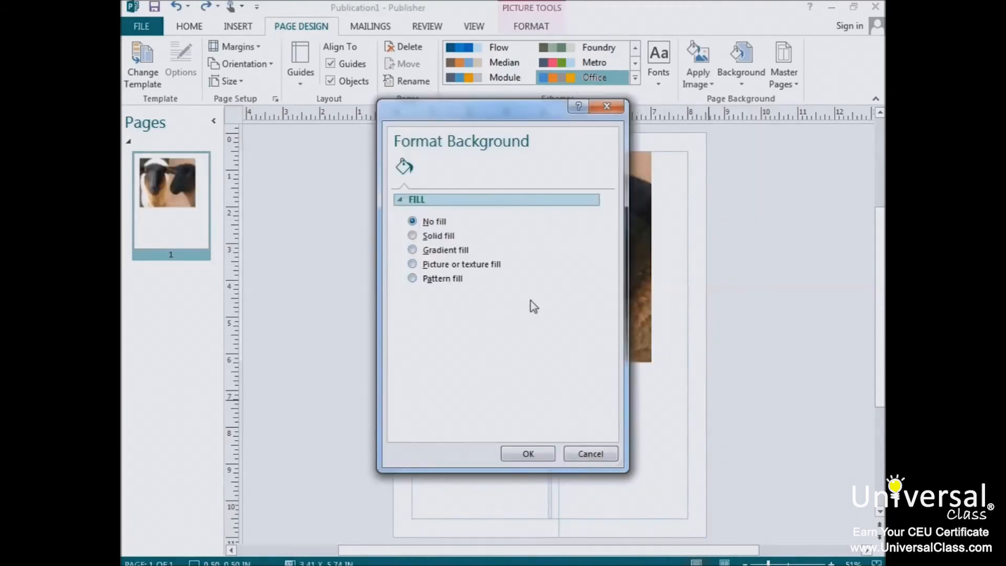
Step: Compare the solid, gradient, picture or texture, and pattern background fill options, and switch back to no fill
left_click(412, 249)
left_click(413, 235)
left_click(413, 250)
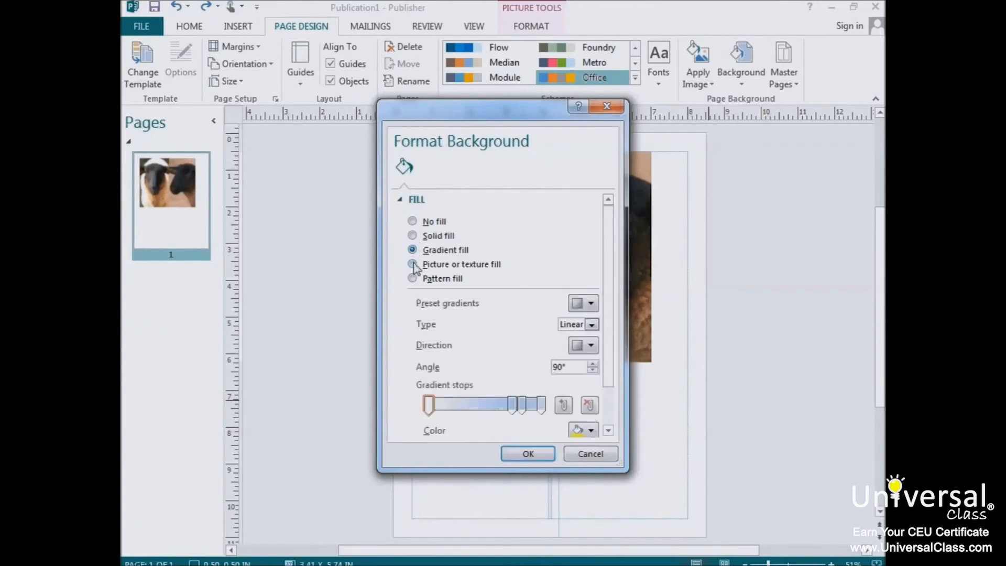
left_click(412, 265)
left_click(412, 278)
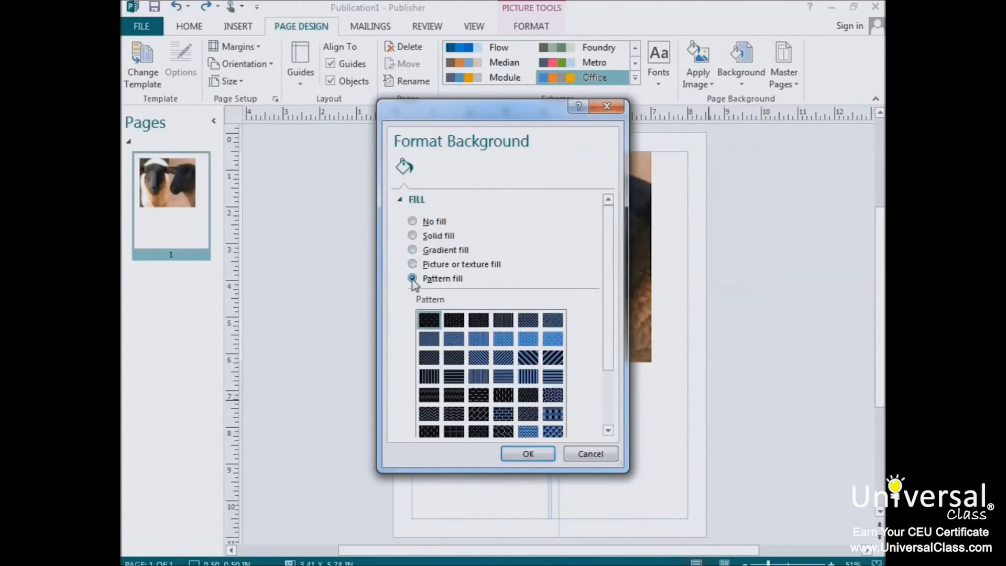
left_click(413, 222)
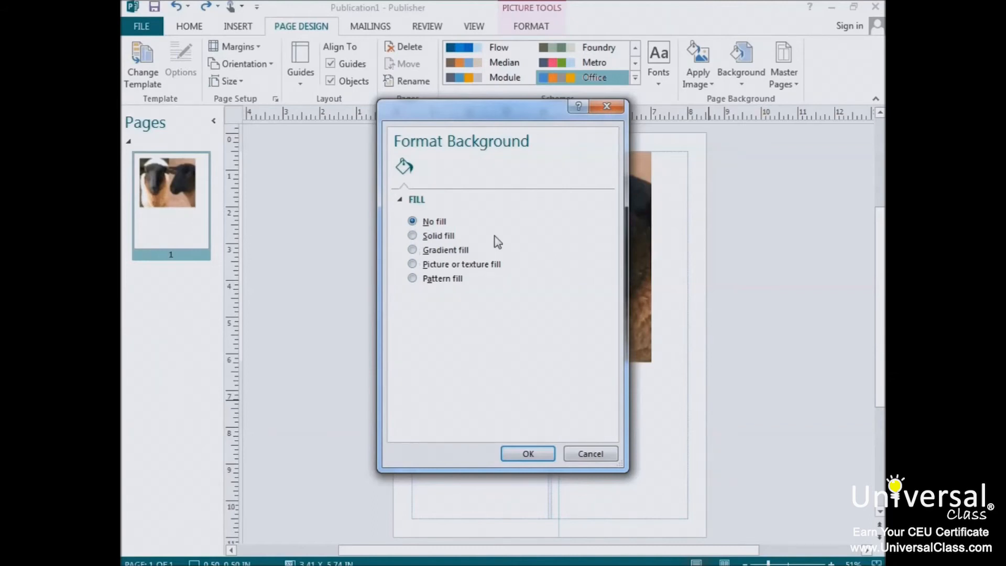
Step: Try a gradient fill with a shifted gradient stop and the fifth pattern in the second row of pattern fills
left_click(412, 250)
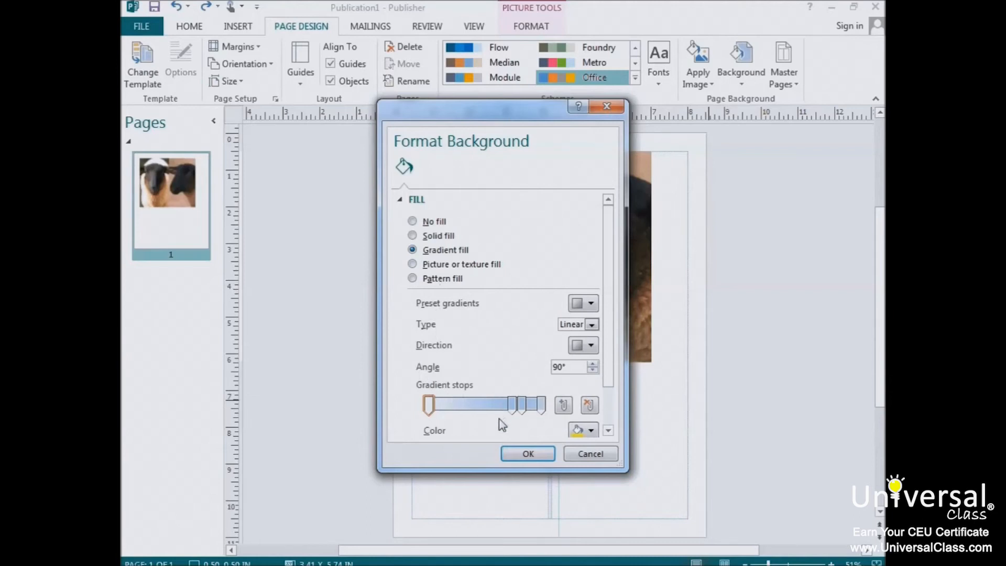
mouse_move(512, 405)
left_mouse_down()
mouse_move(503, 405)
mouse_move(530, 406)
left_mouse_up()
left_click(442, 279)
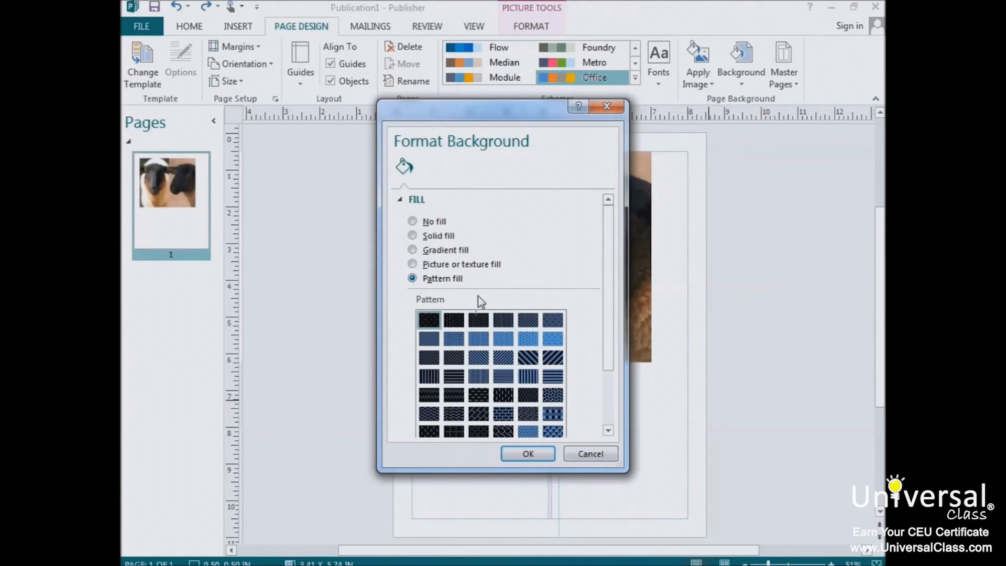
scroll(476, 300, "down", 1)
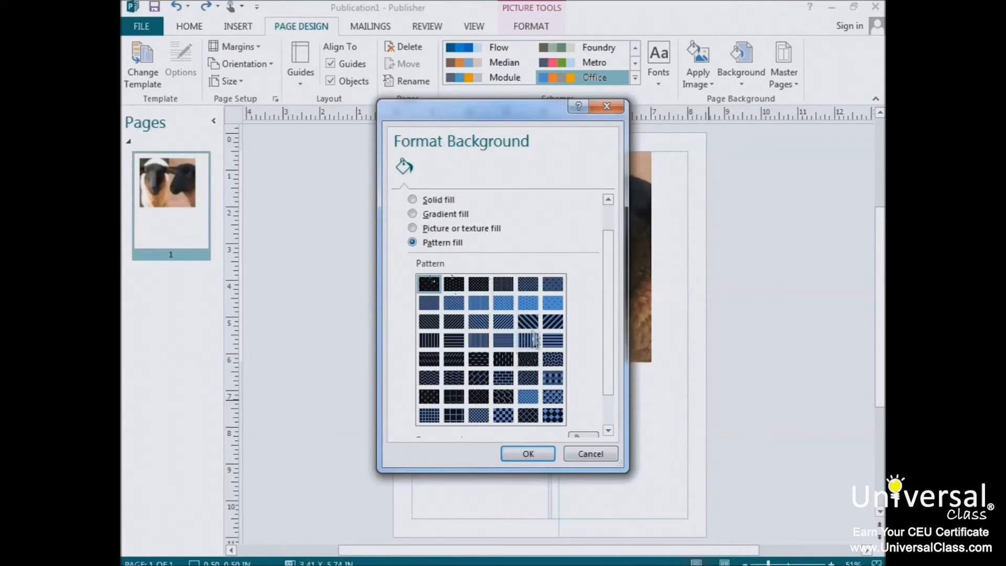
left_click(528, 305)
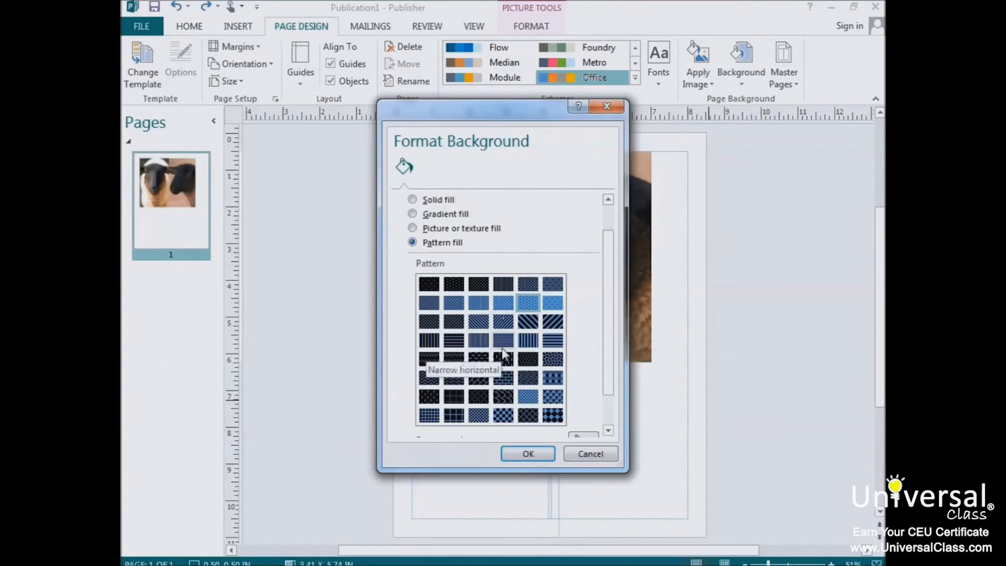
Step: Apply the light pink texture as the page background with 70% transparency
left_click(461, 228)
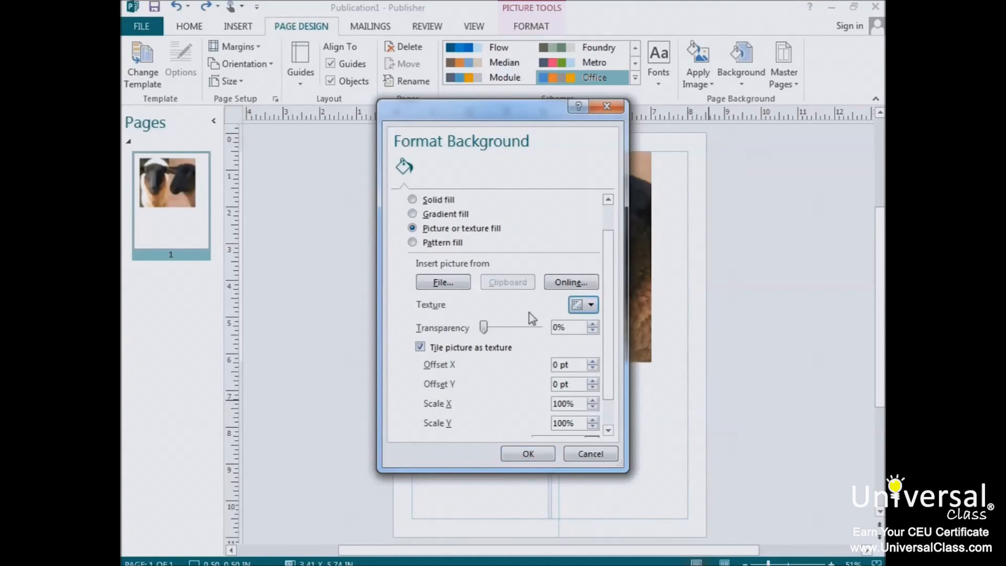
left_click(591, 306)
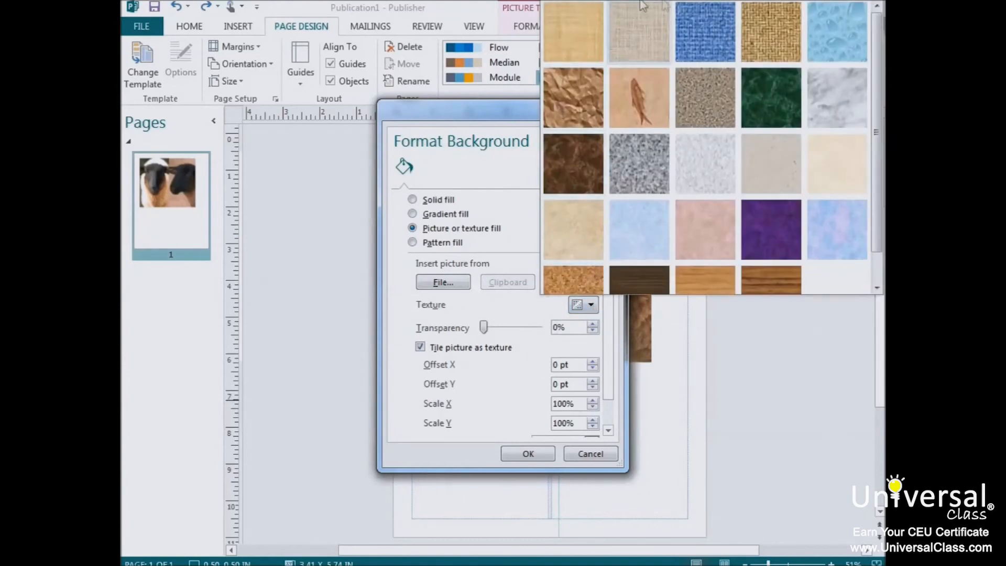
scroll(728, 193, "down", 1)
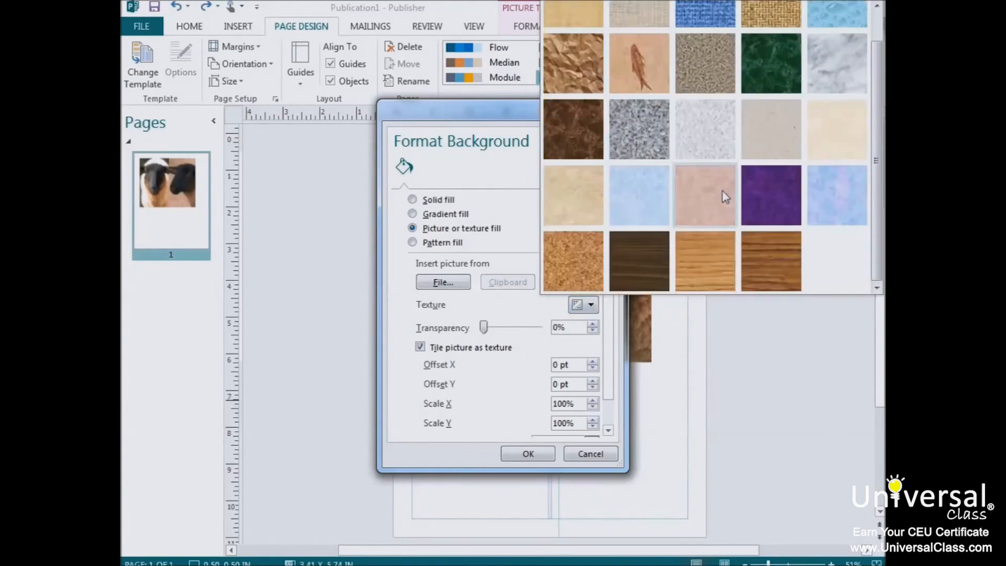
left_click(724, 191)
left_click_drag(485, 328, 525, 332)
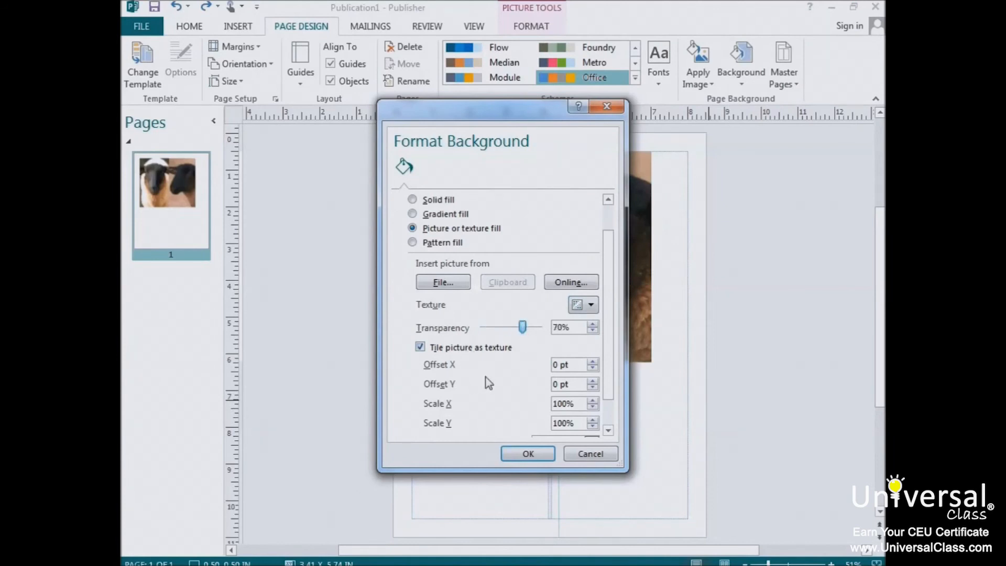
left_click(524, 455)
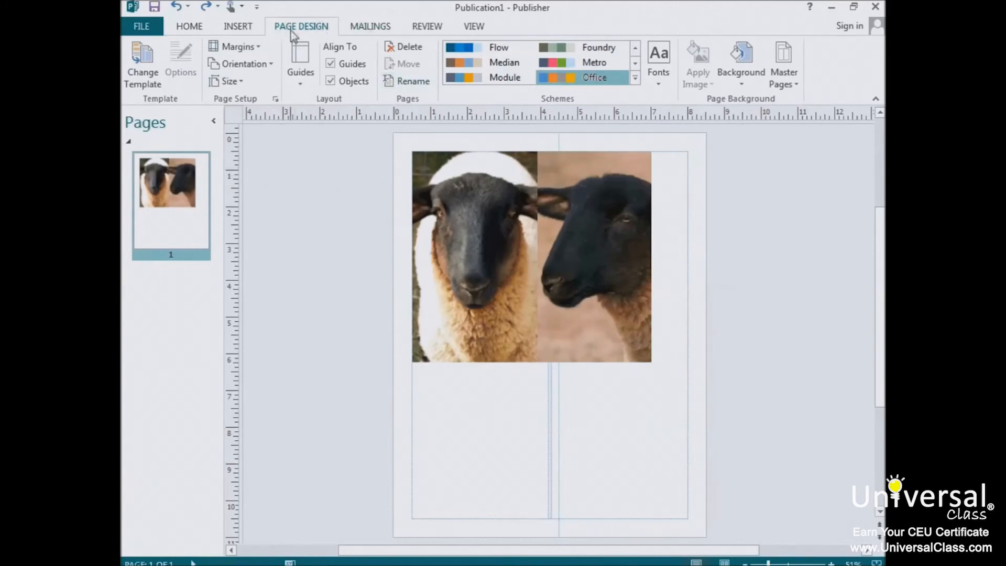
Step: Create a custom page size named Current, 8.5 x 11 inches, one page per sheet, with 0.5-inch margin guides
left_click(242, 84)
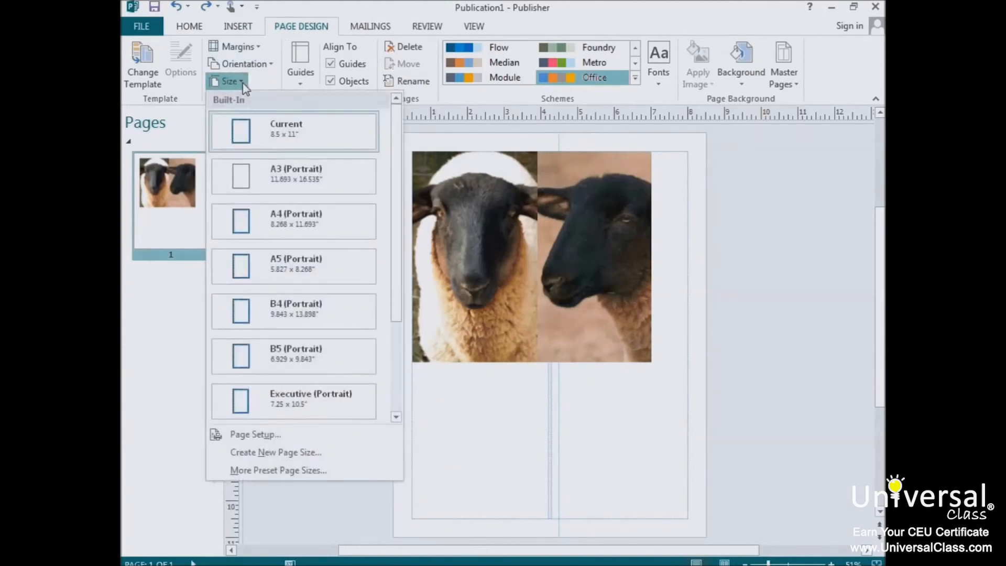
scroll(283, 131, "down", 3)
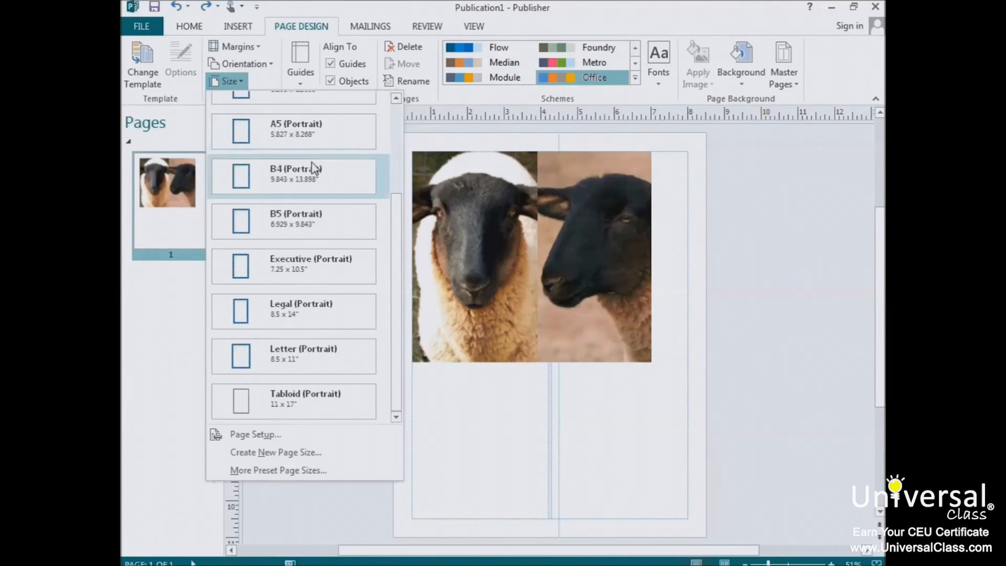
scroll(325, 252, "up", 3)
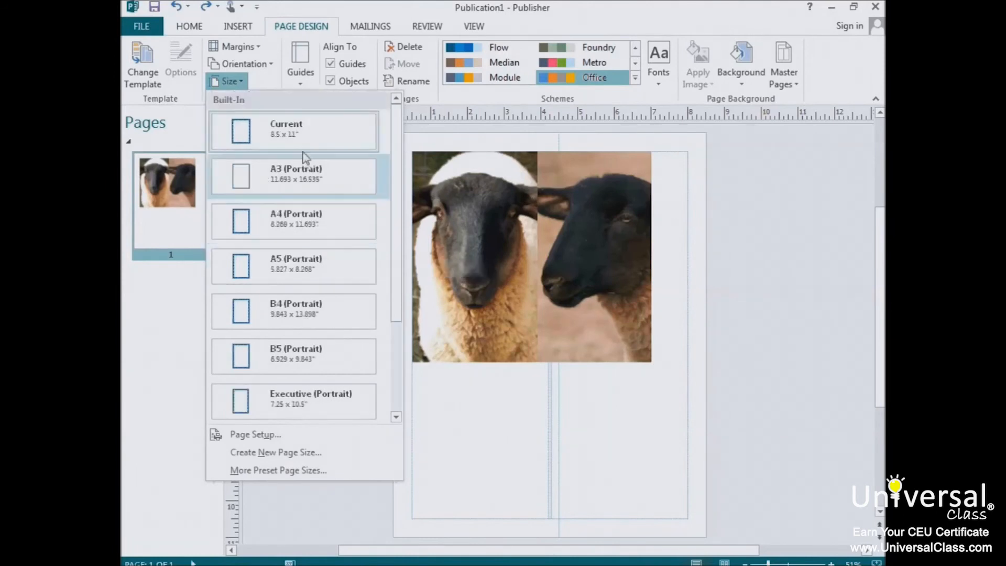
scroll(310, 299, "down", 3)
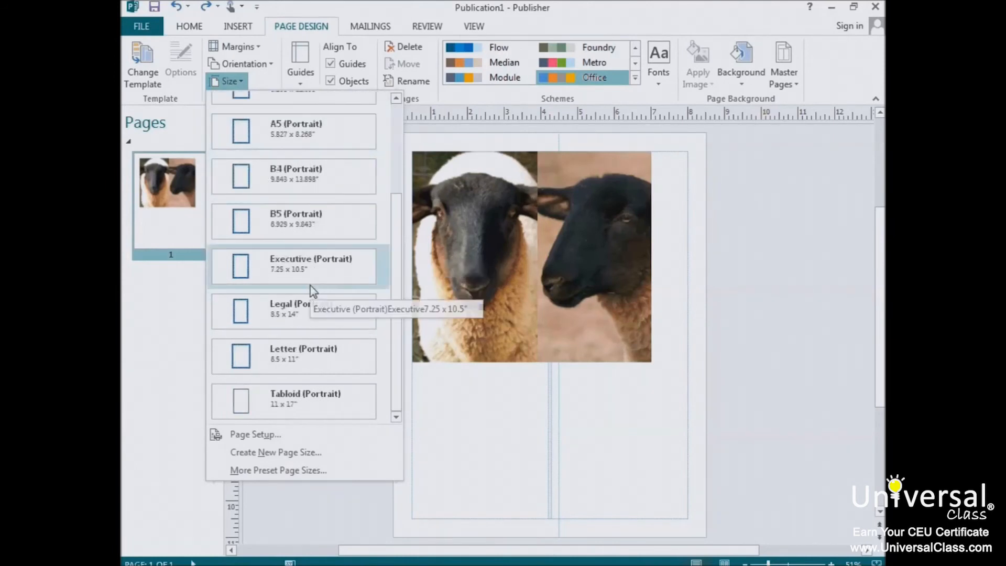
left_click(322, 454)
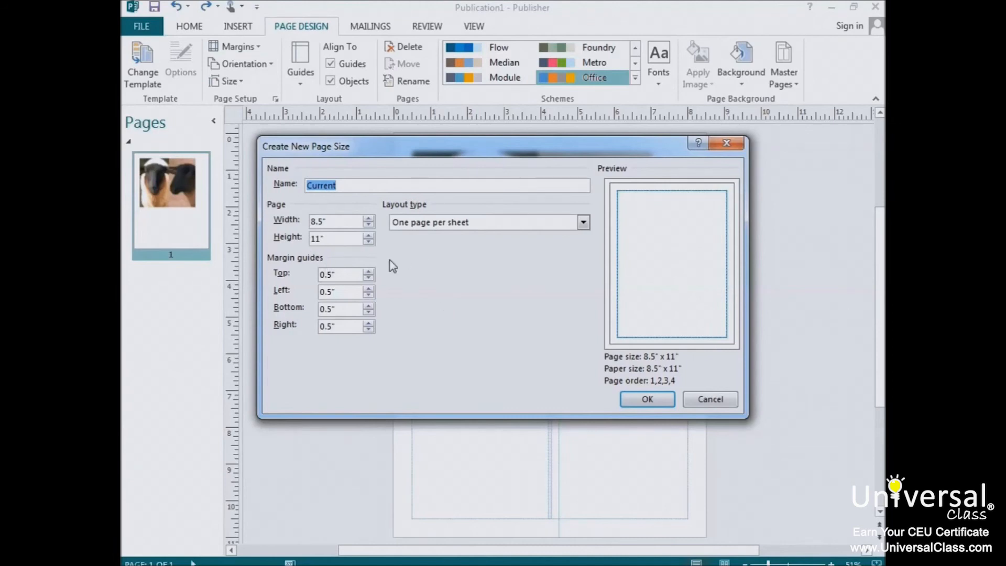
left_click(637, 401)
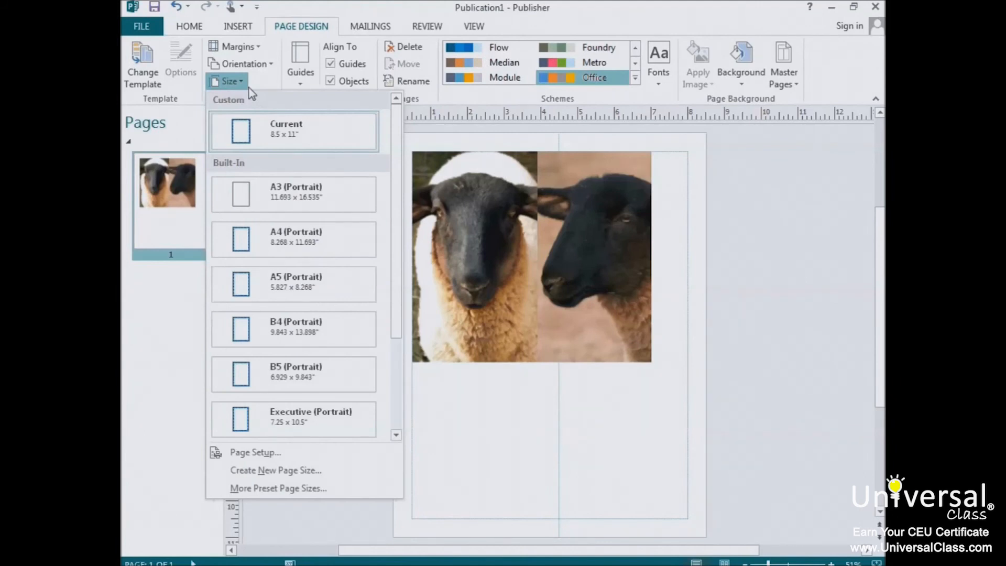
Step: Set the page size to the Office Depot 915-895 Postcards – Matte White preset, 5.5 x 4.25 inches
left_click(308, 489)
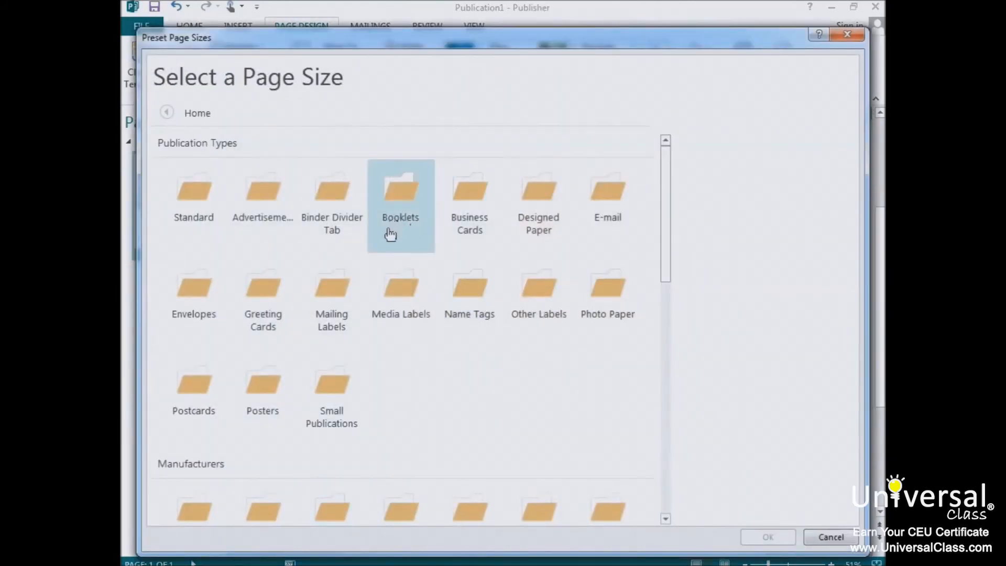
scroll(471, 293, "down", 5)
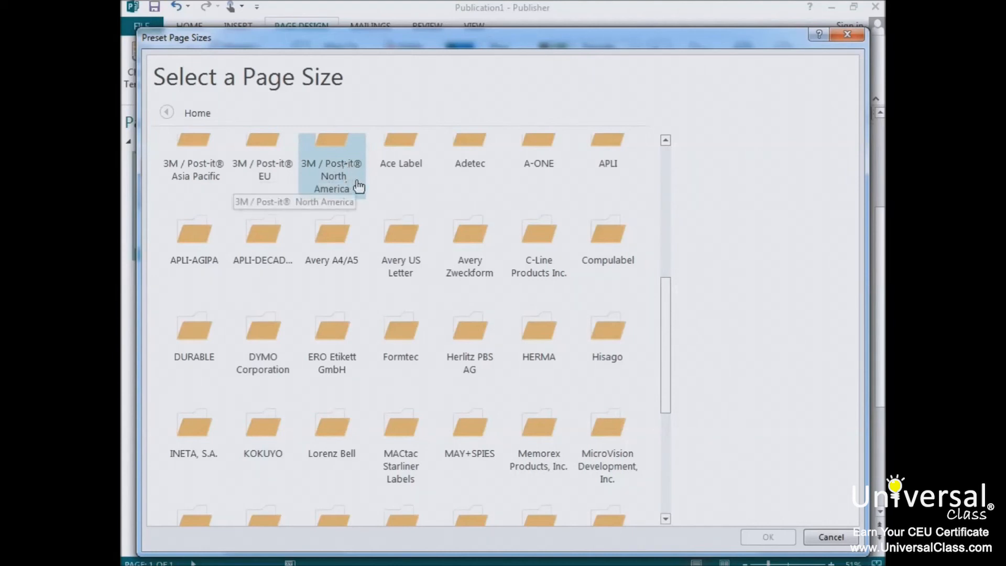
scroll(359, 186, "up", 5)
left_click(194, 390)
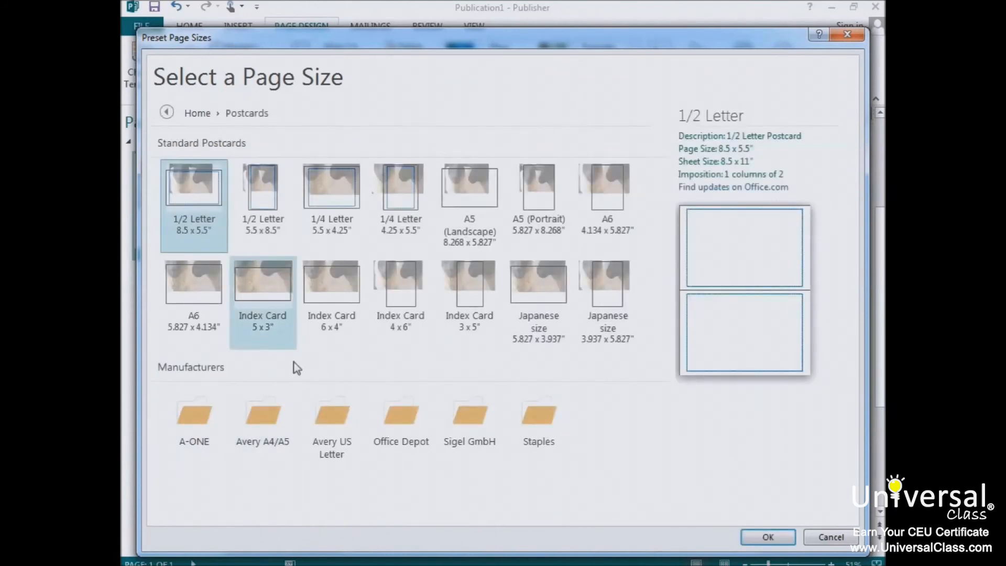
left_click(403, 432)
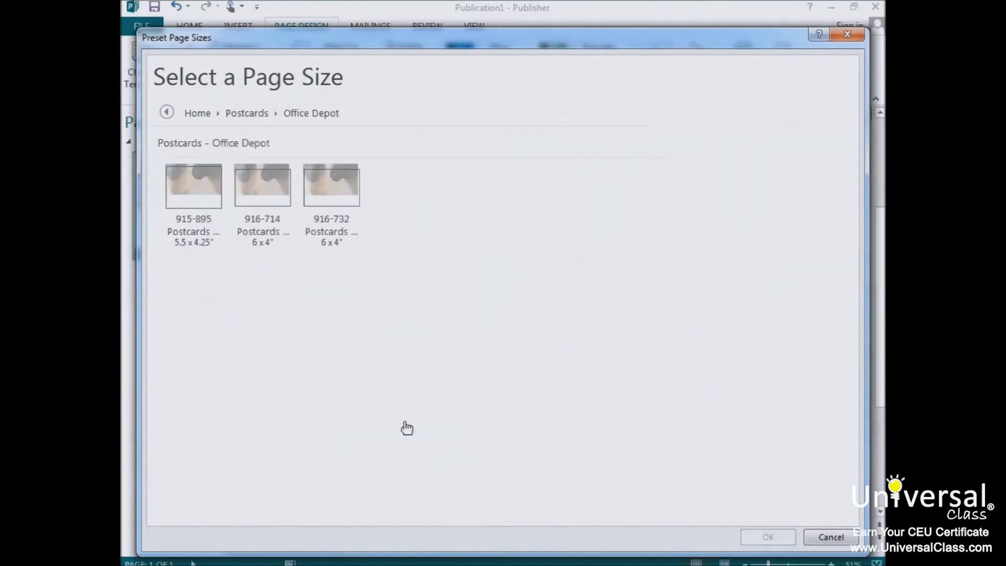
left_click(194, 191)
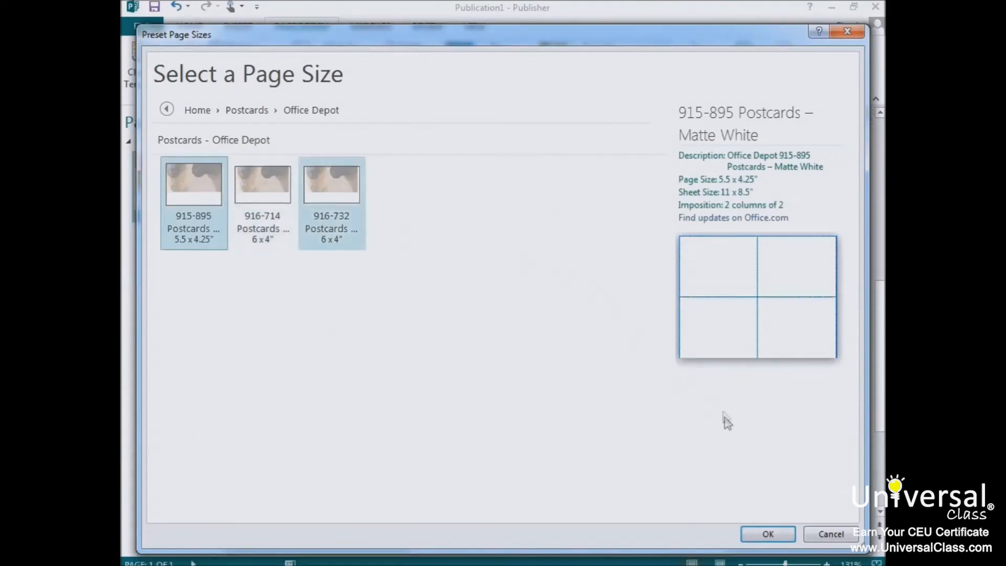
left_click(768, 534)
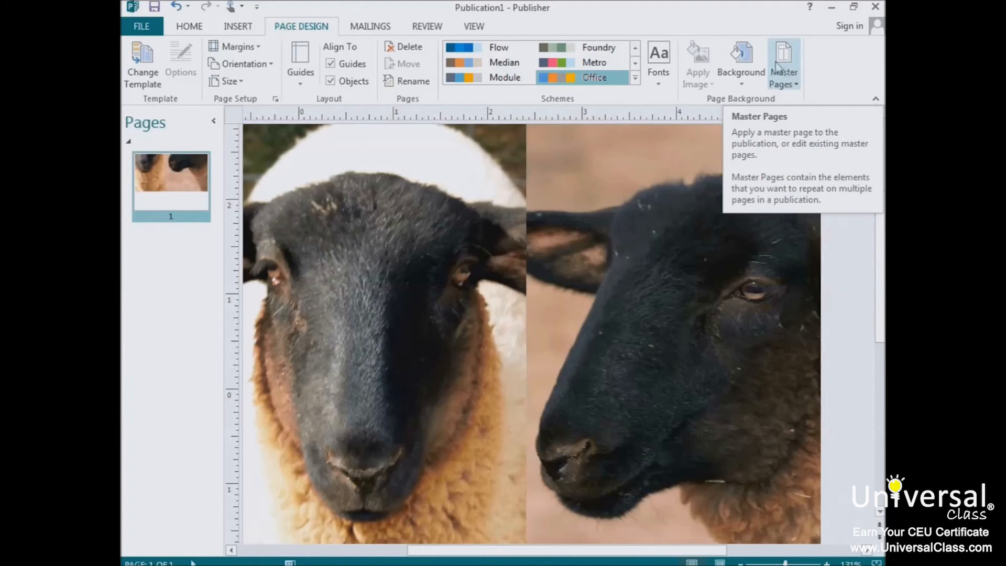
Step: Switch to the master page view and add a two-page master with page ID B and description Master Page B
left_click(474, 26)
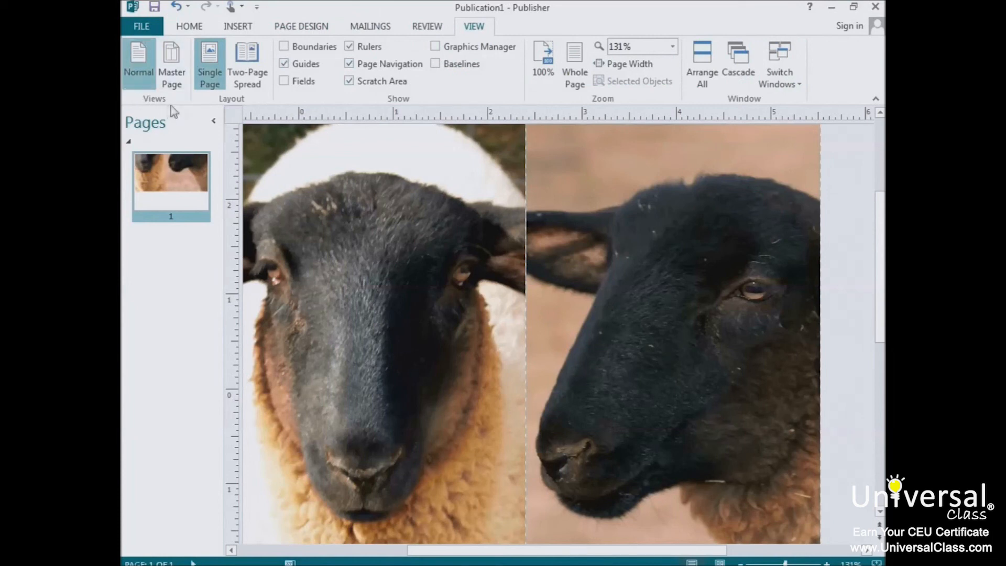
left_click(175, 68)
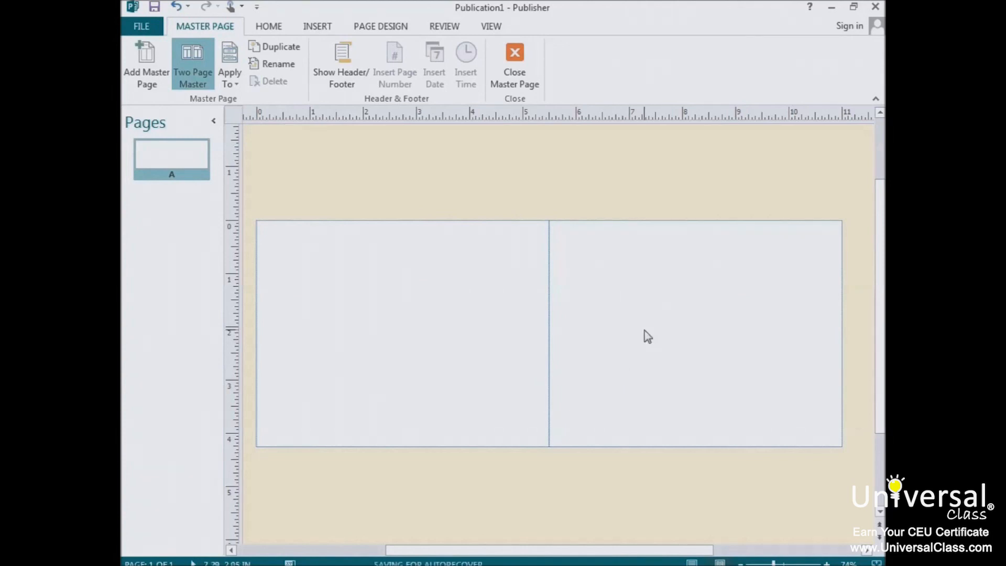
left_click(142, 60)
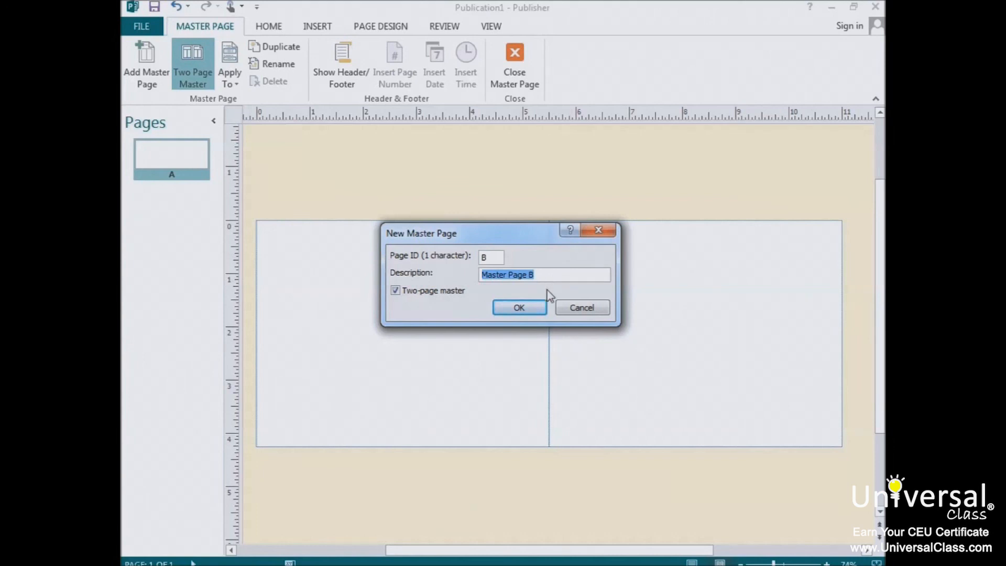
left_click(395, 290)
left_click(518, 309)
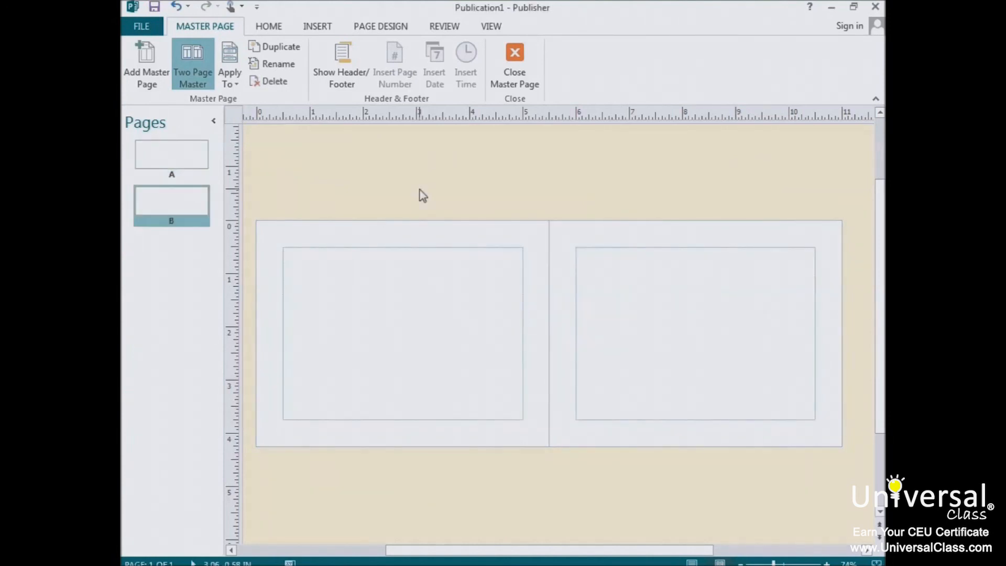
right_click(162, 272)
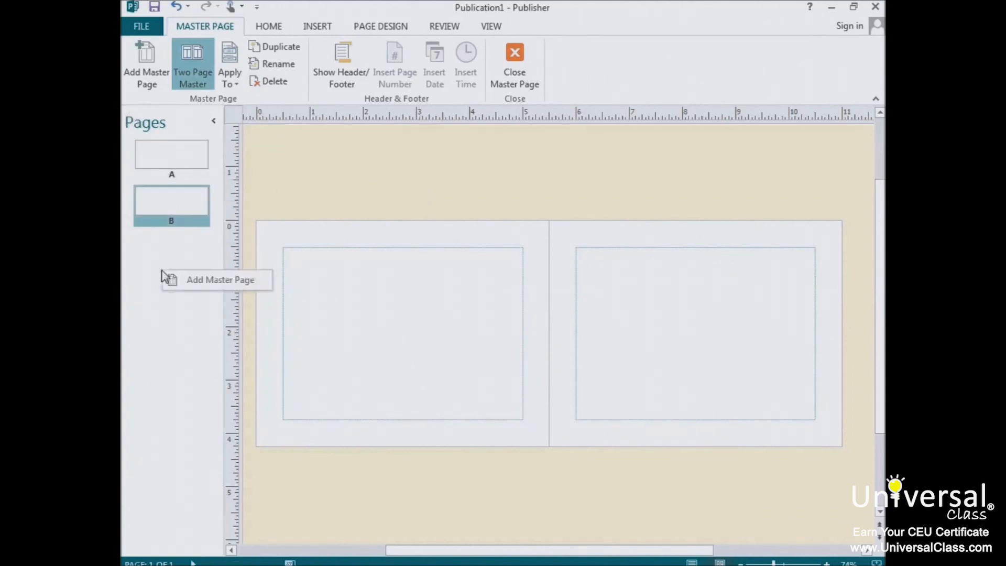
left_click(193, 281)
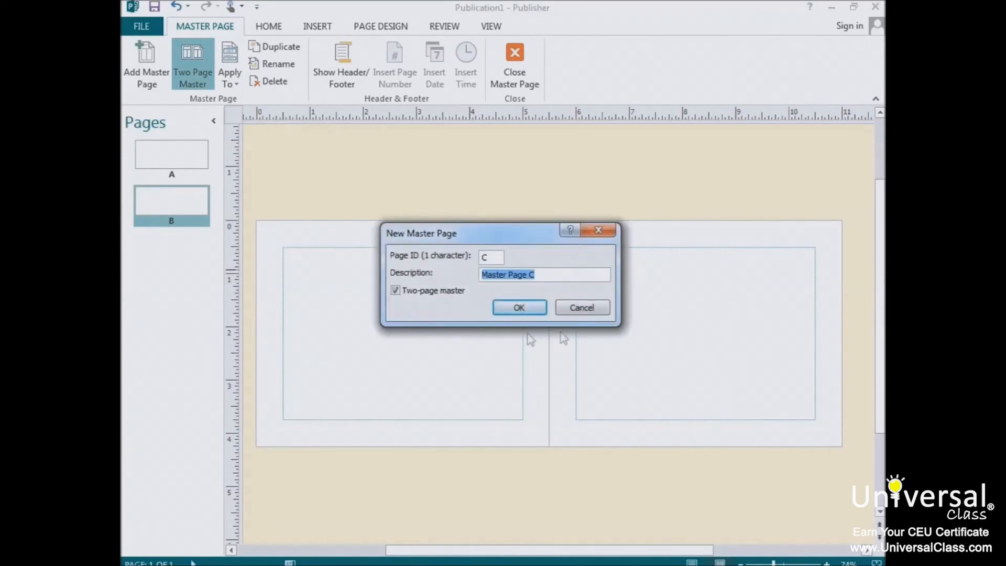
left_click(500, 308)
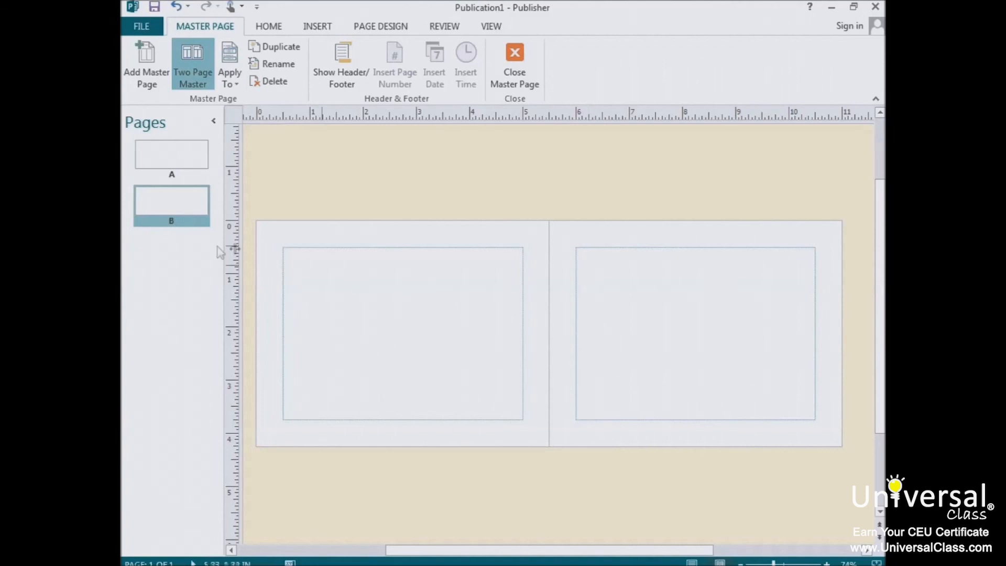
Step: Insert a duplicate of master page A, and apply master page A to all pages of the publication
right_click(166, 157)
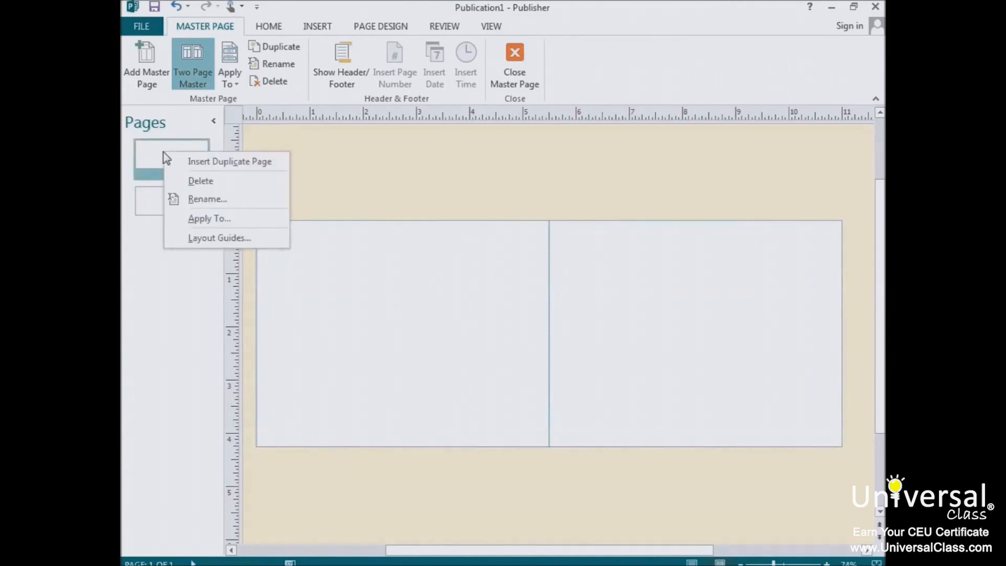
left_click(194, 166)
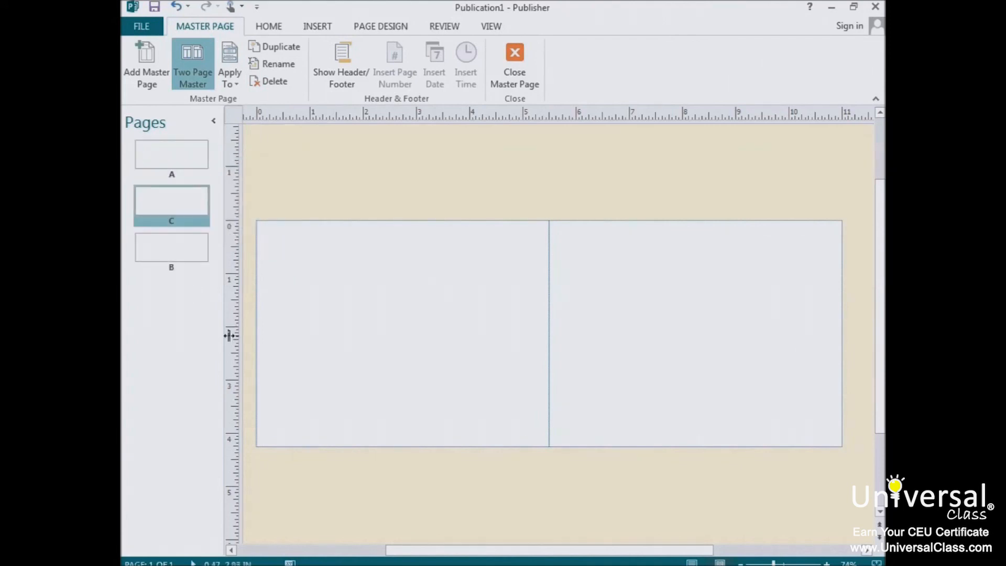
left_click(173, 171)
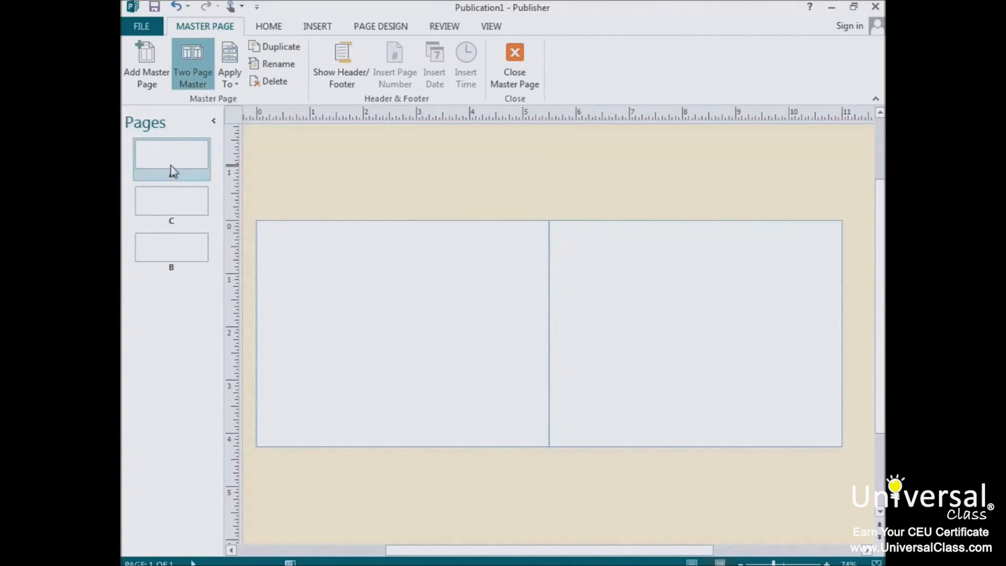
left_click(231, 82)
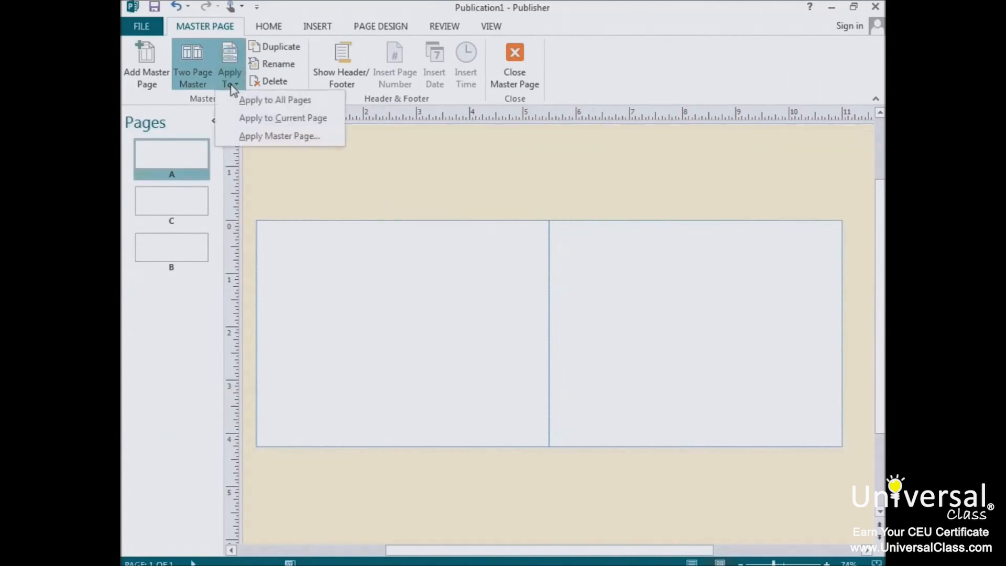
left_click(287, 137)
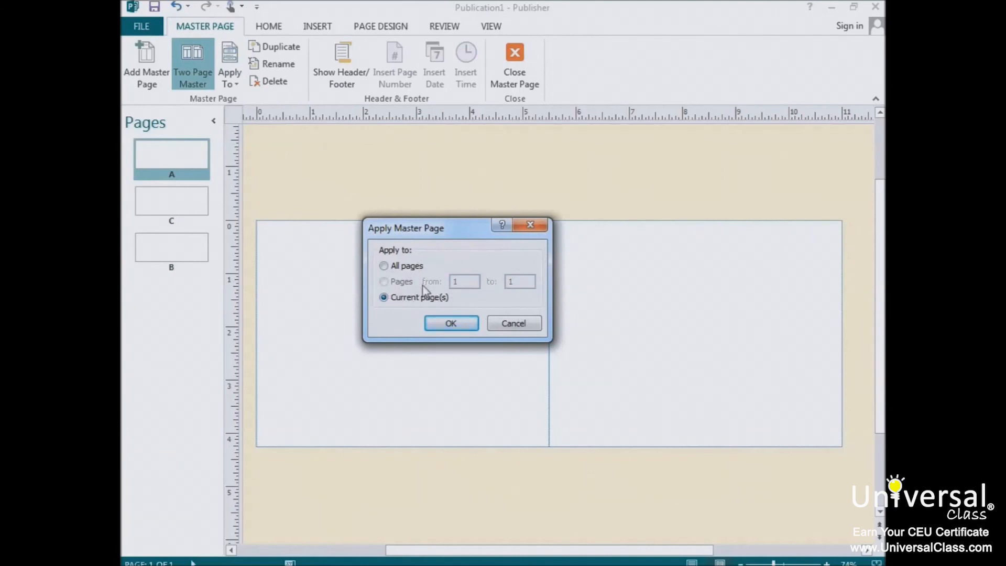
left_click(398, 268)
left_click(449, 324)
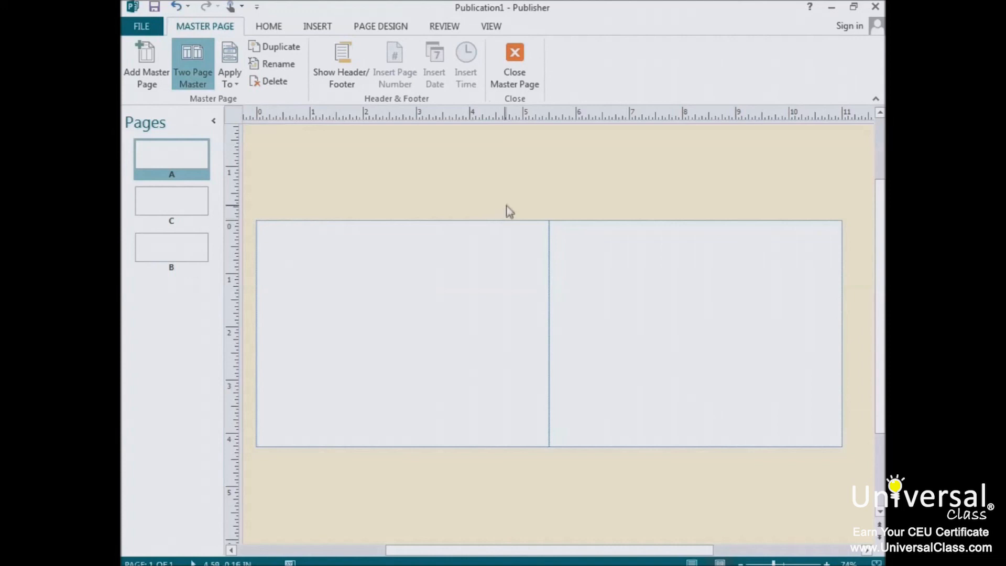
Step: Close the master page view and apply the Copy of A (C) master to page 1
left_click(516, 78)
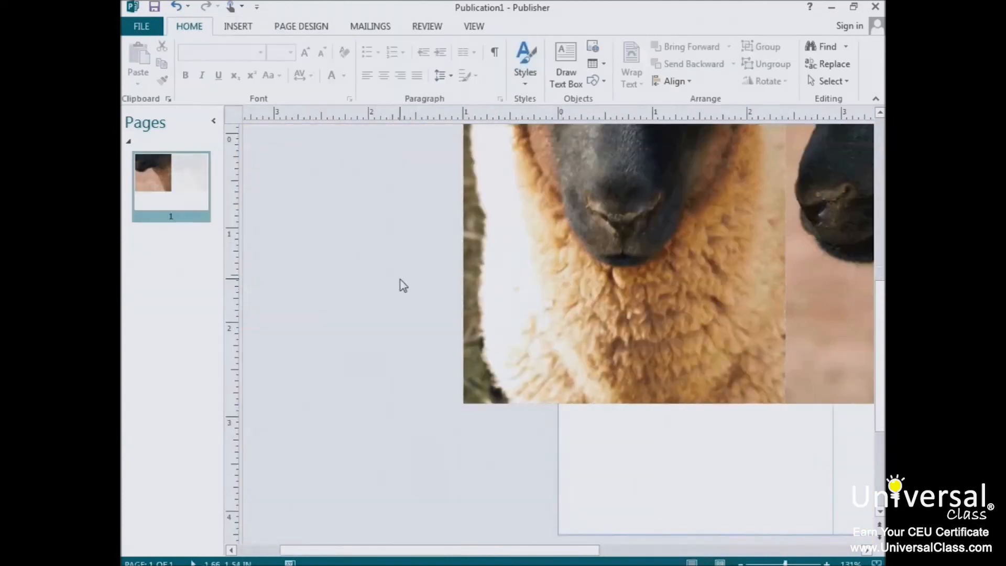
scroll(400, 291, "up", 2)
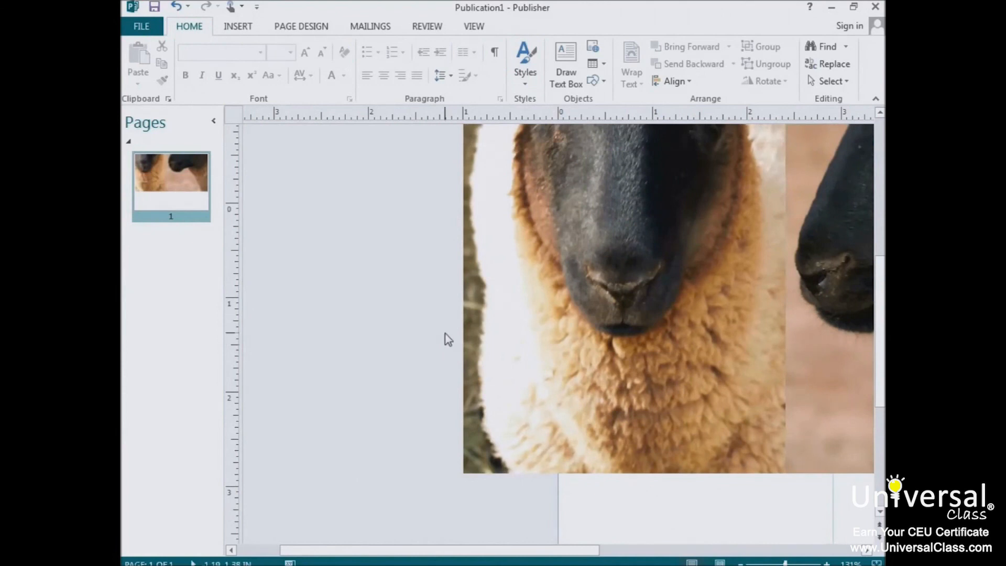
left_click(304, 29)
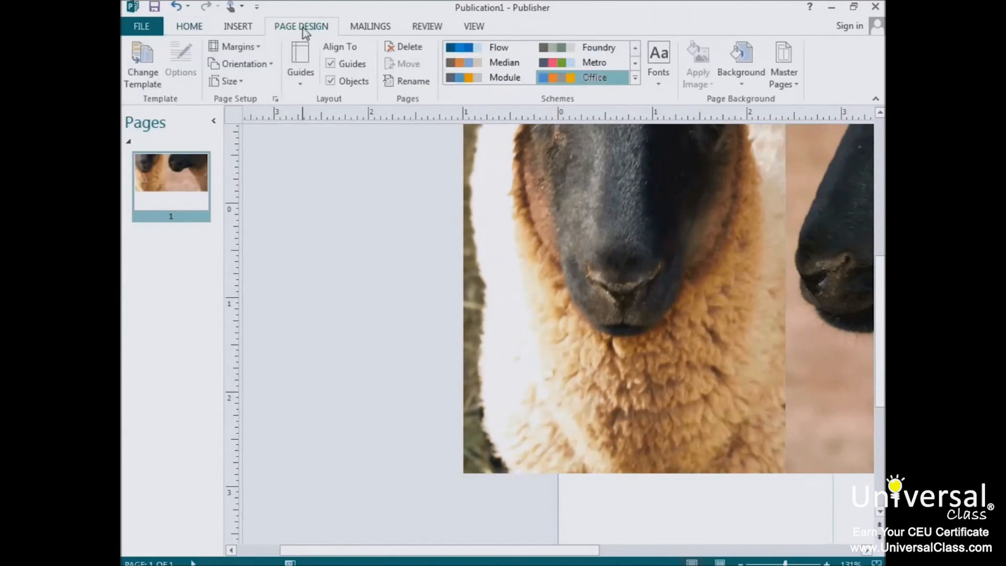
left_click(797, 86)
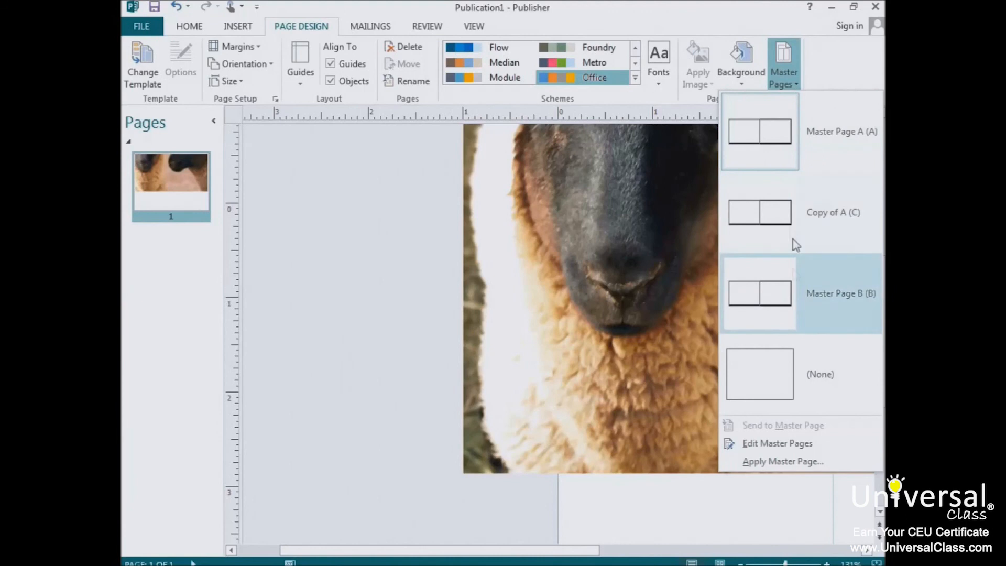
left_click(777, 219)
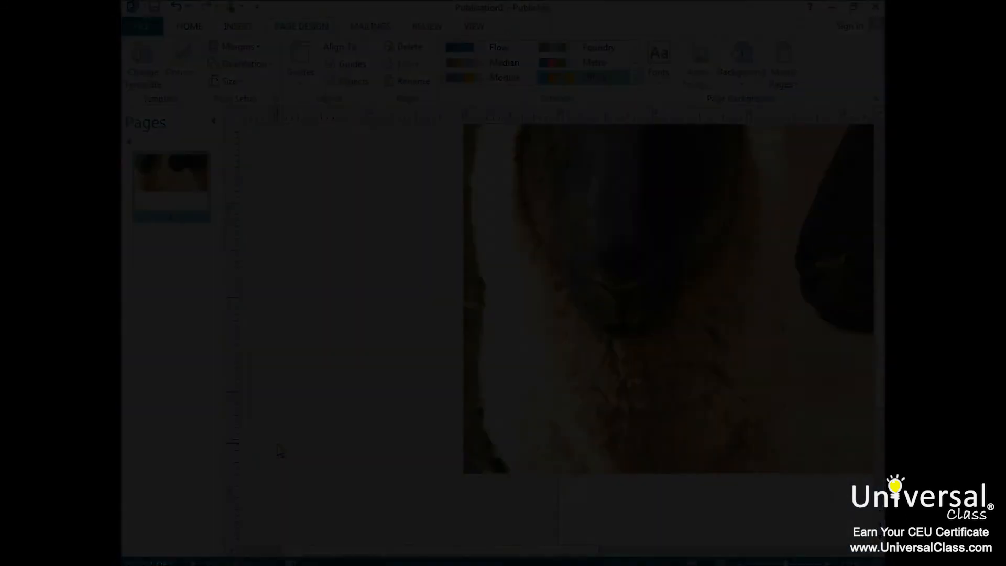